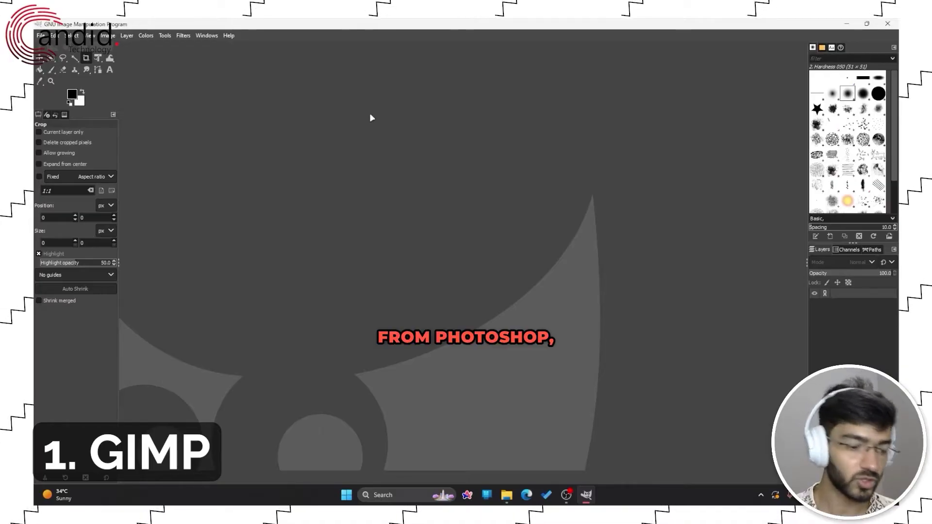
- Open the vlcsnap game screenshot PNG from the Pictures folder in GIMP
key(ctrl+o)
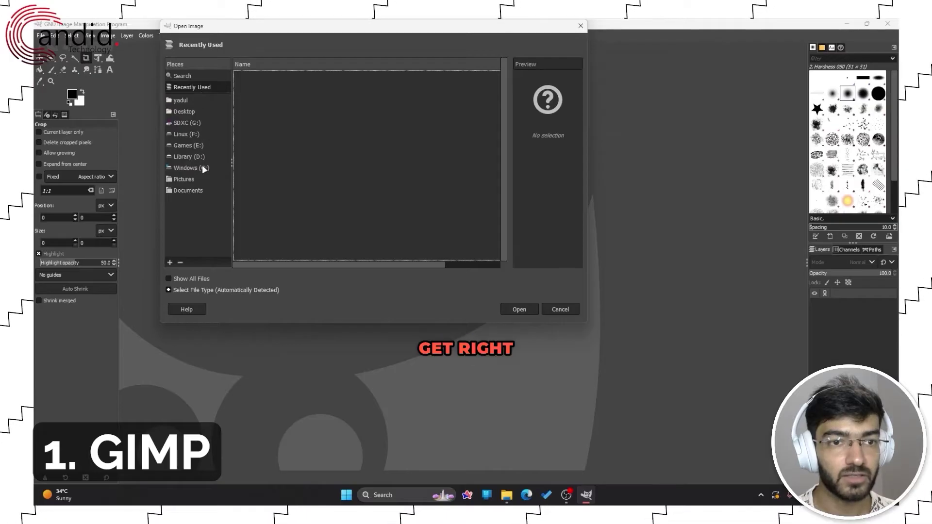
click(185, 180)
click(293, 178)
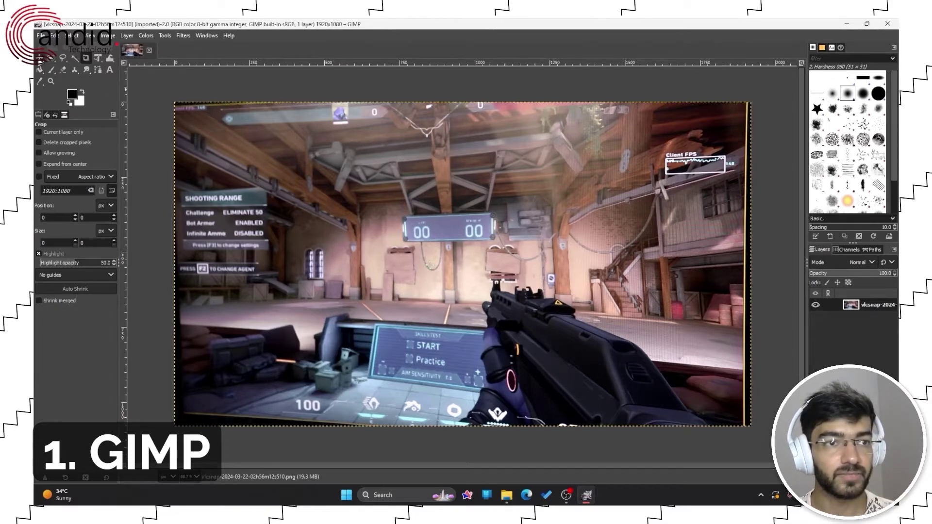
key(m)
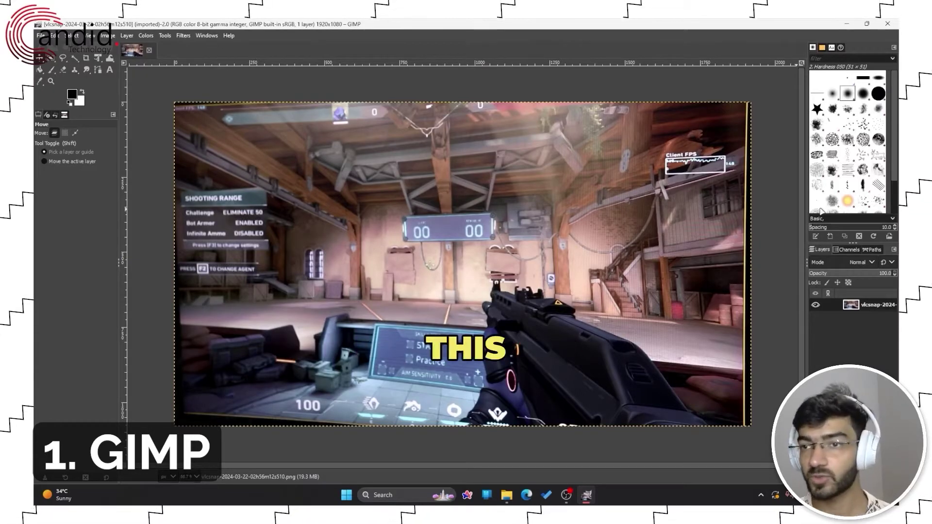
scroll(843, 170, down, 3)
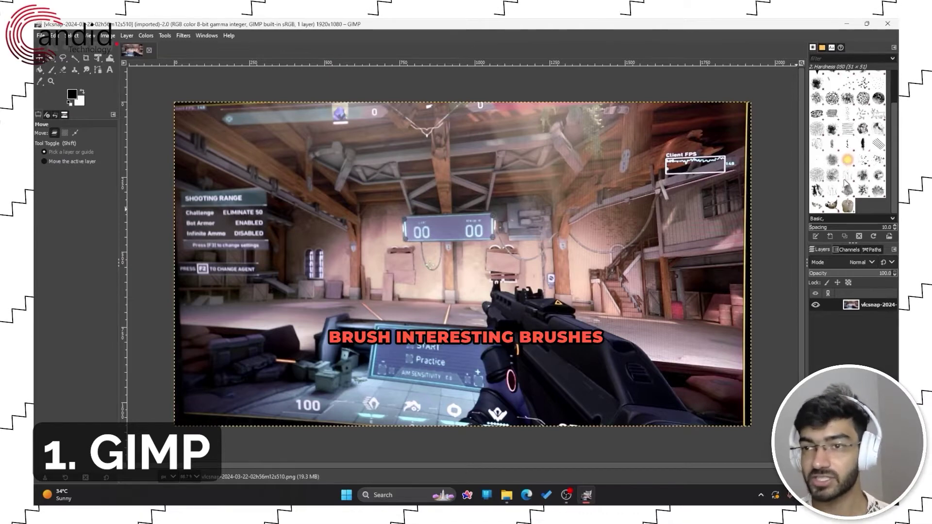
scroll(845, 184, up, 3)
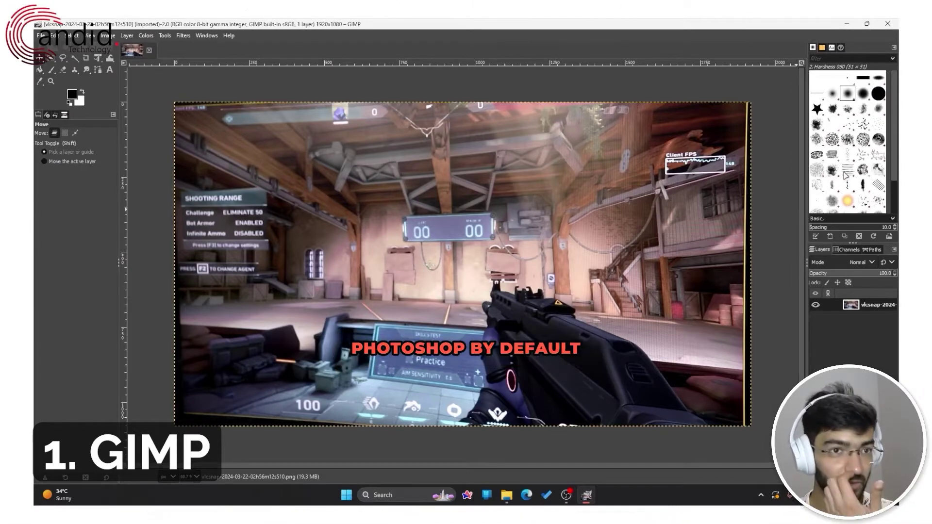
click(126, 36)
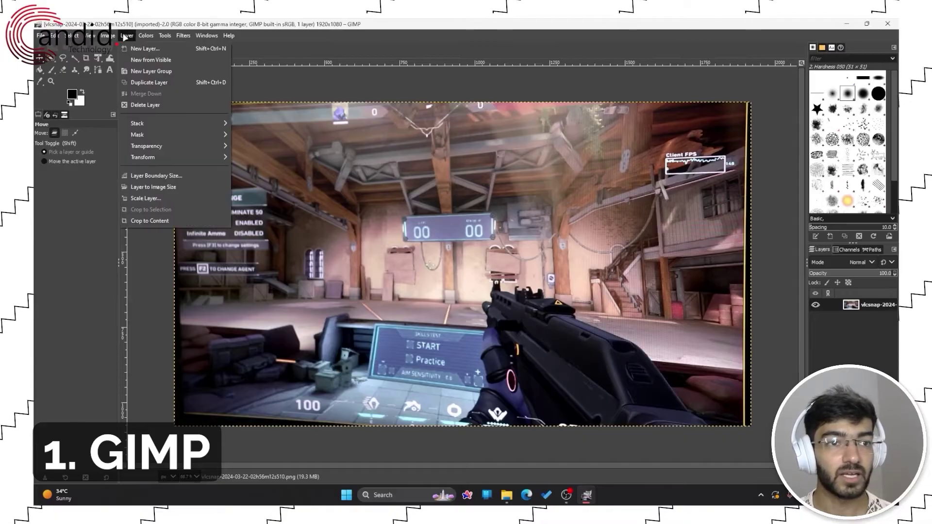
click(127, 35)
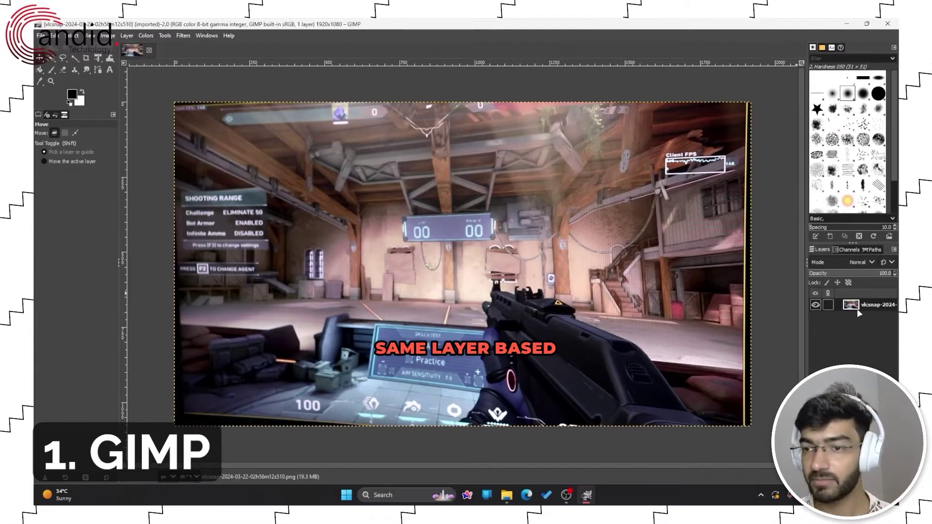
click(630, 223)
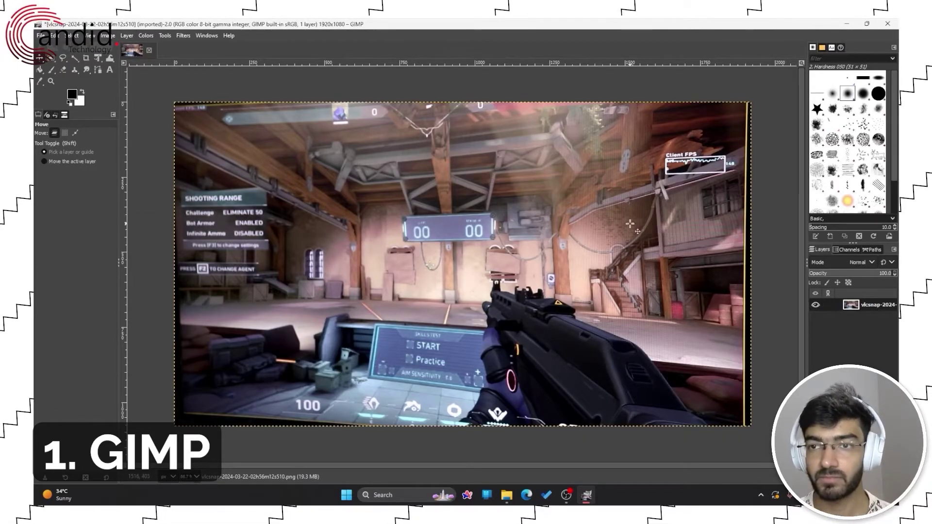
- Add a text box across the upper middle reading 'This is some text'
click(110, 69)
mouse_move(367, 188)
mouse_down()
mouse_move(616, 282)
mouse_move(637, 278)
mouse_up()
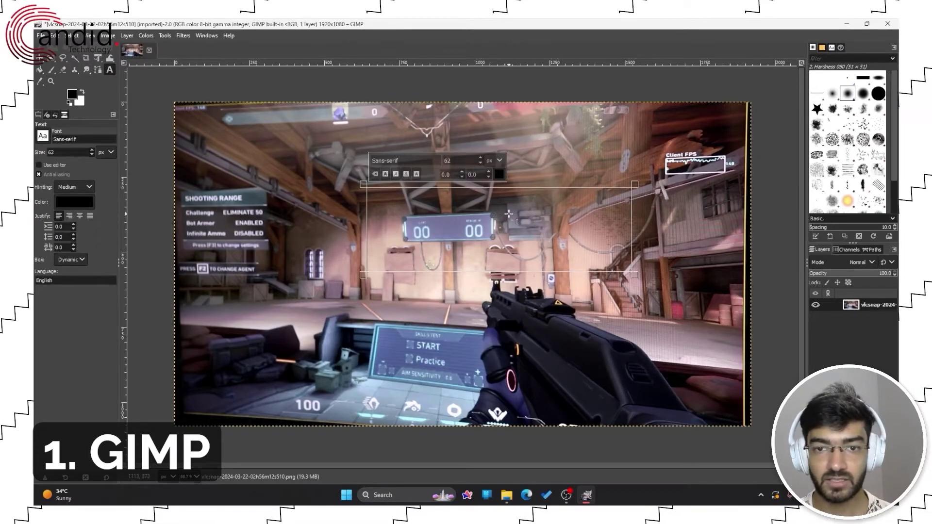
text(T)
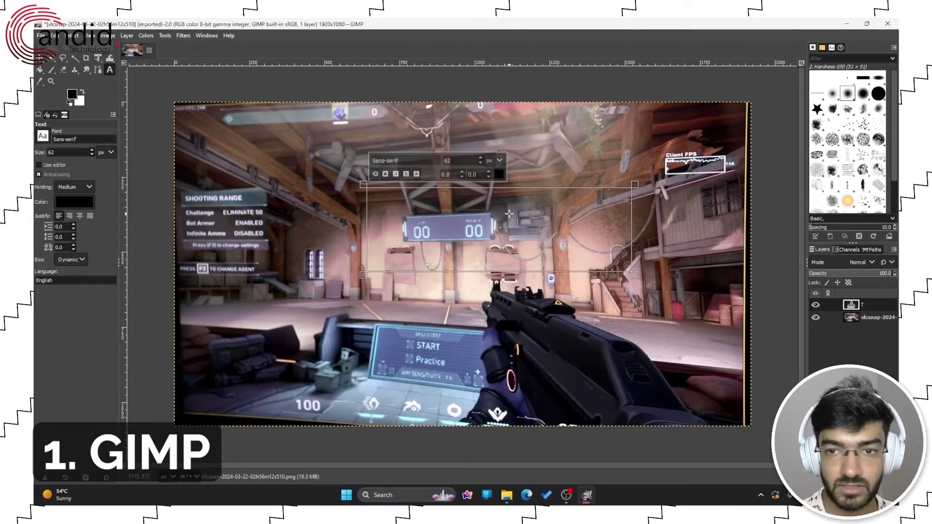
text(Hos os s,)
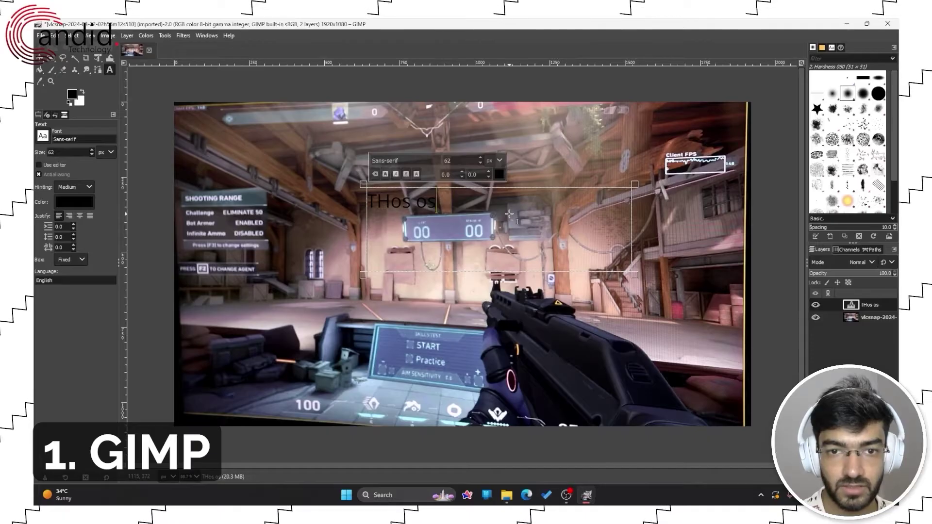
key(BackSpace)
key(BackSpace)
key(BackSpace)
text(his is some text)
- Change the caption colour from black to white
key(ctrl+a)
click(500, 174)
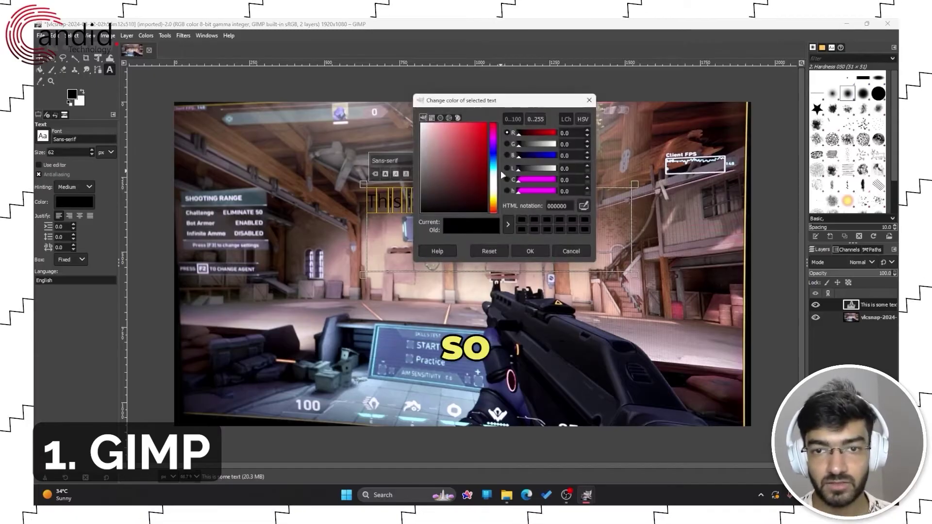
drag(468, 143, 398, 114)
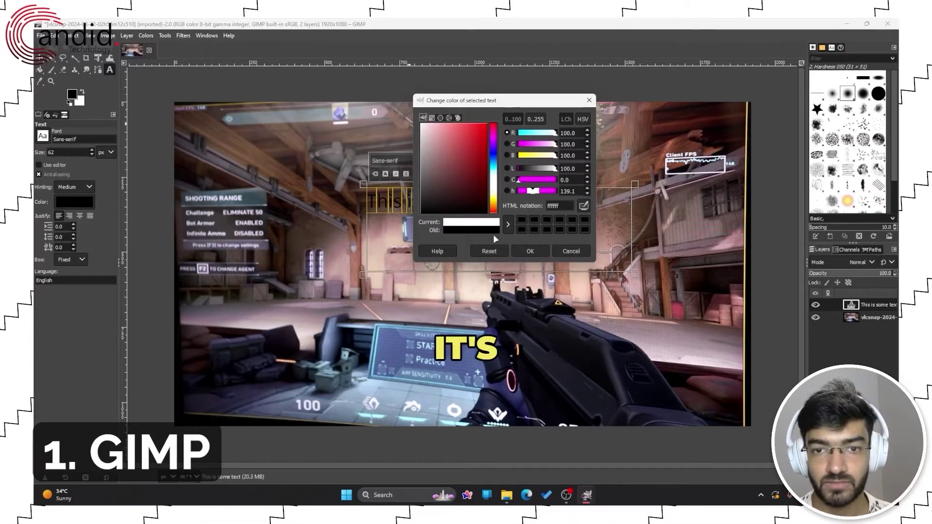
click(530, 252)
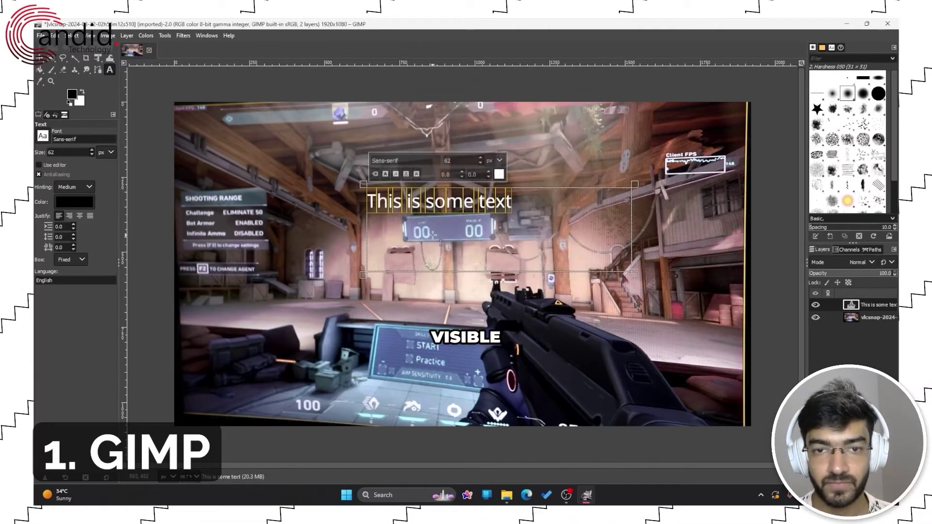
- Set the caption font to Raleway Bold at size 110
triple_click(417, 158)
text(Aria)
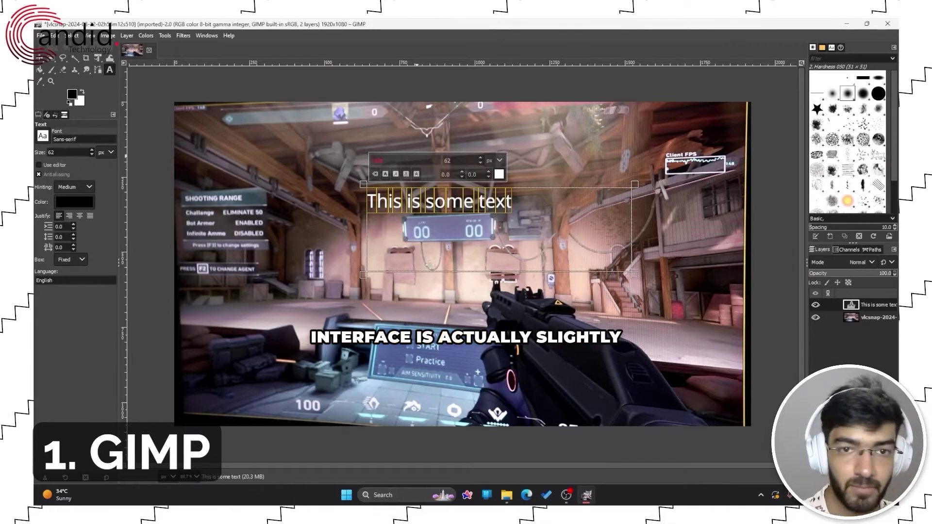
text(raleway)
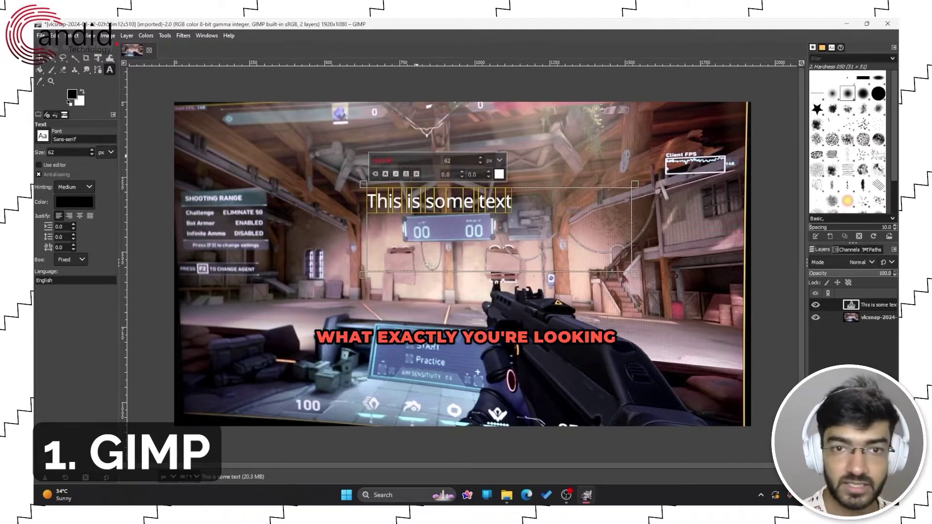
click(416, 157)
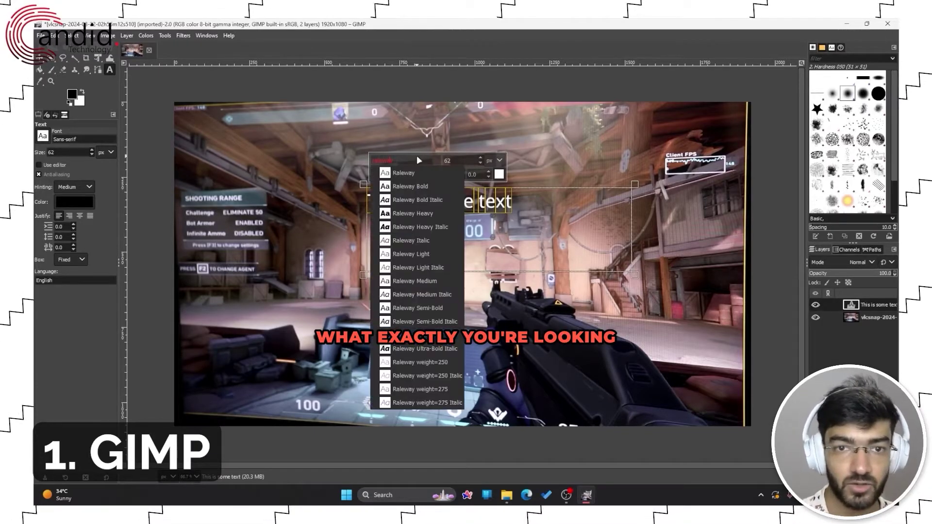
click(412, 186)
scroll(482, 162, up, 3)
scroll(482, 160, up, 20)
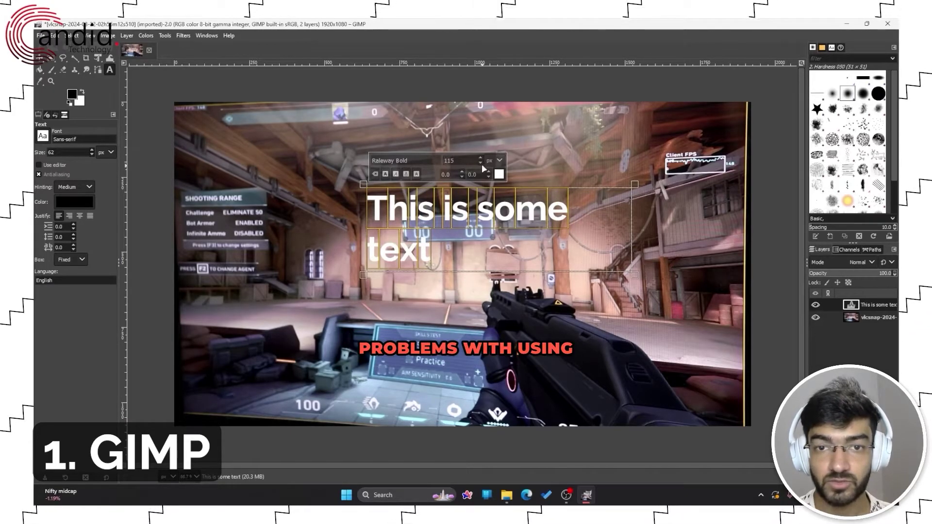
scroll(482, 164, down, 5)
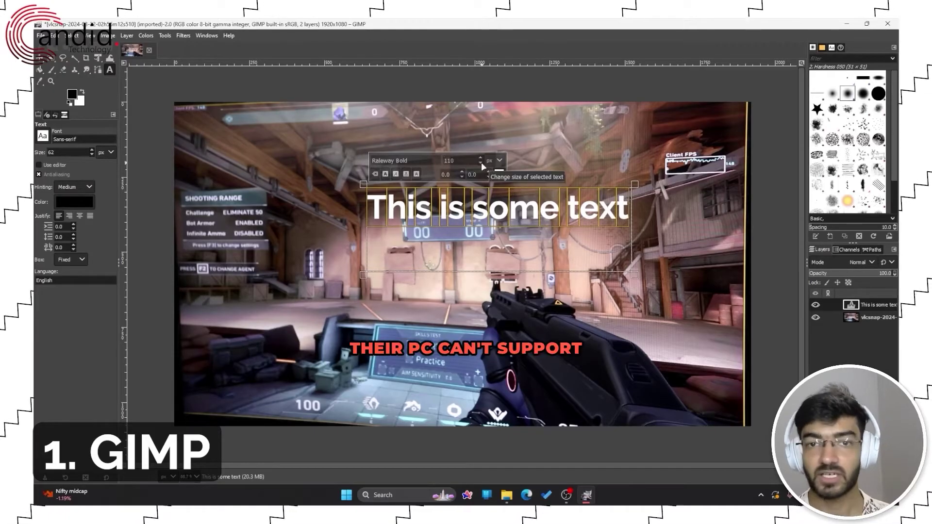
- Move the caption up into the upper area of the screenshot
key(m)
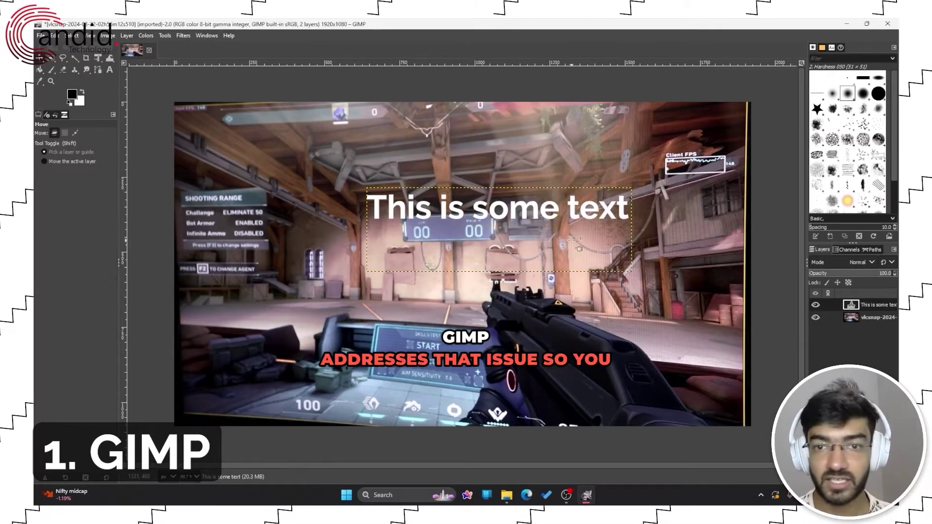
drag(537, 210, 472, 230)
drag(600, 223, 619, 171)
drag(457, 238, 440, 177)
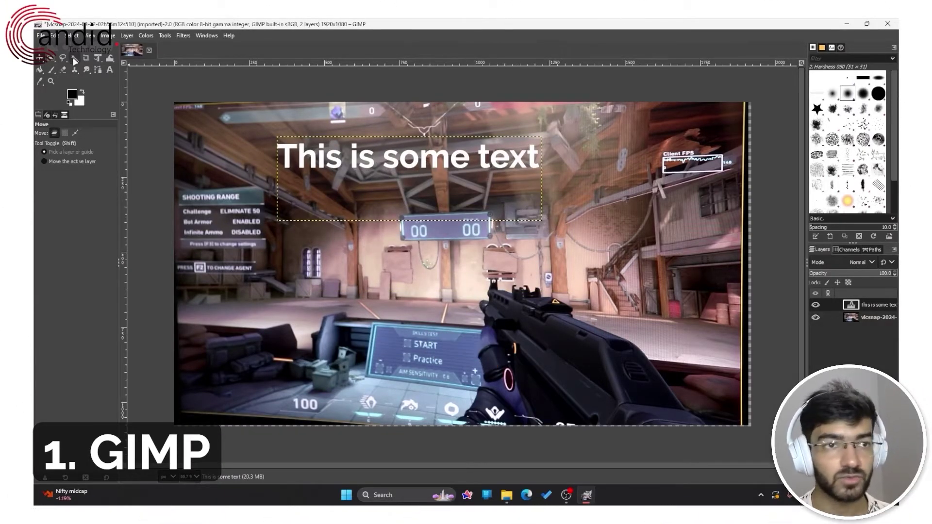
- Enlarge and reposition the caption with Unified Transform, then commit the transform
click(97, 58)
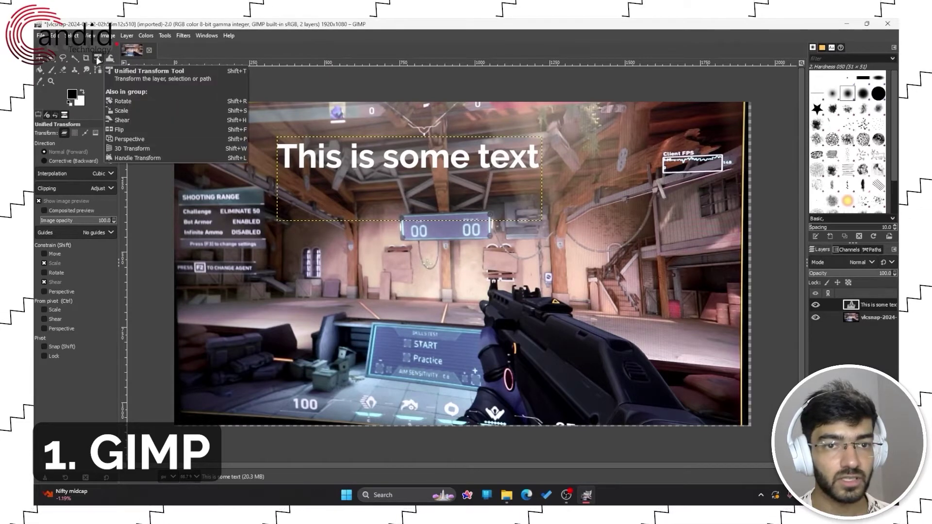
click(381, 165)
drag(381, 165, 393, 203)
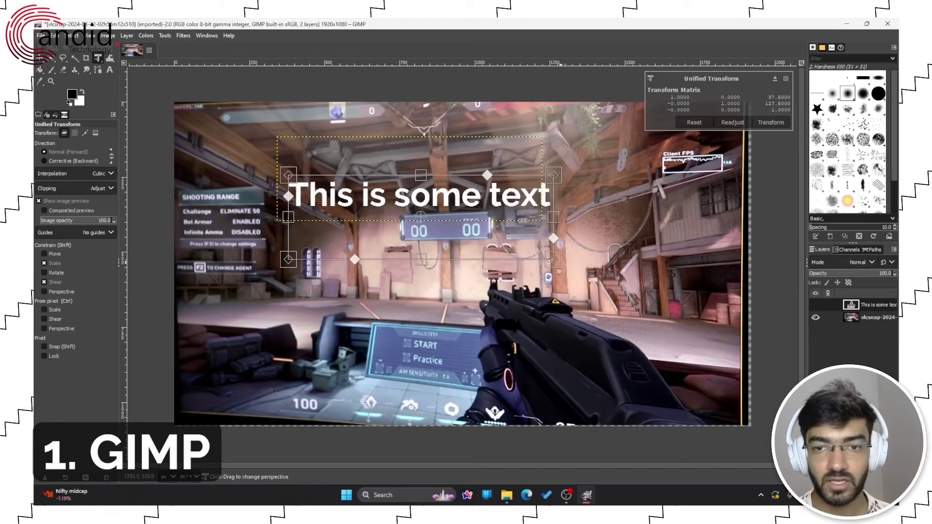
mouse_move(553, 259)
mouse_down()
mouse_move(574, 213)
mouse_move(554, 241)
mouse_move(566, 258)
mouse_up()
drag(553, 175, 540, 151)
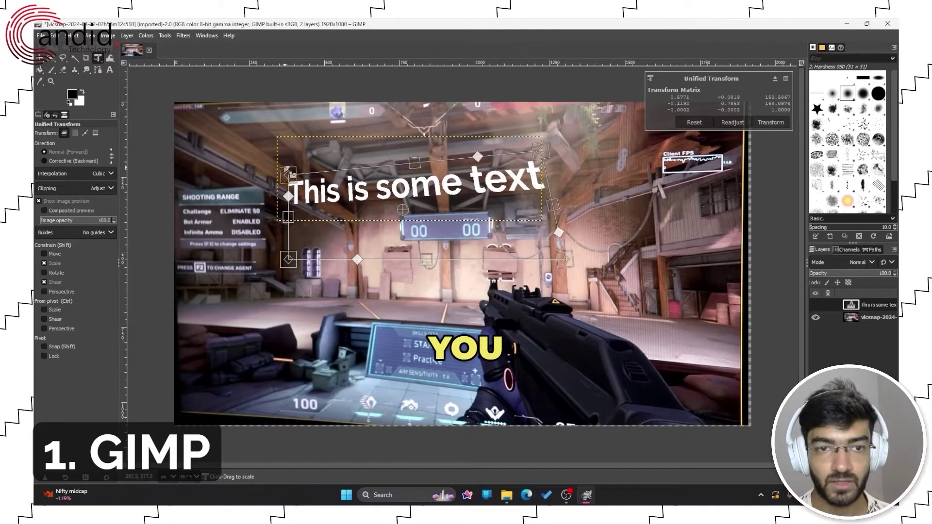
drag(289, 174, 308, 164)
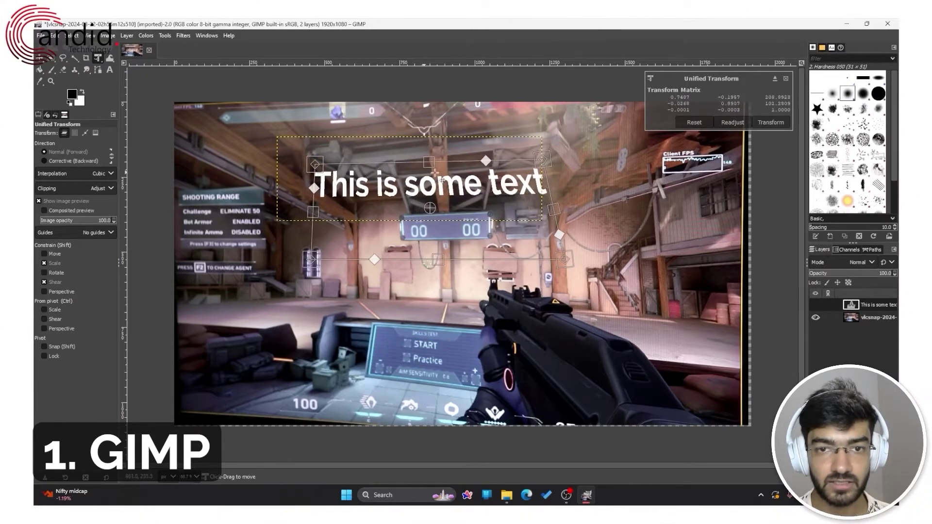
drag(428, 164, 563, 151)
key(ctrl+z)
key(Return)
key(m)
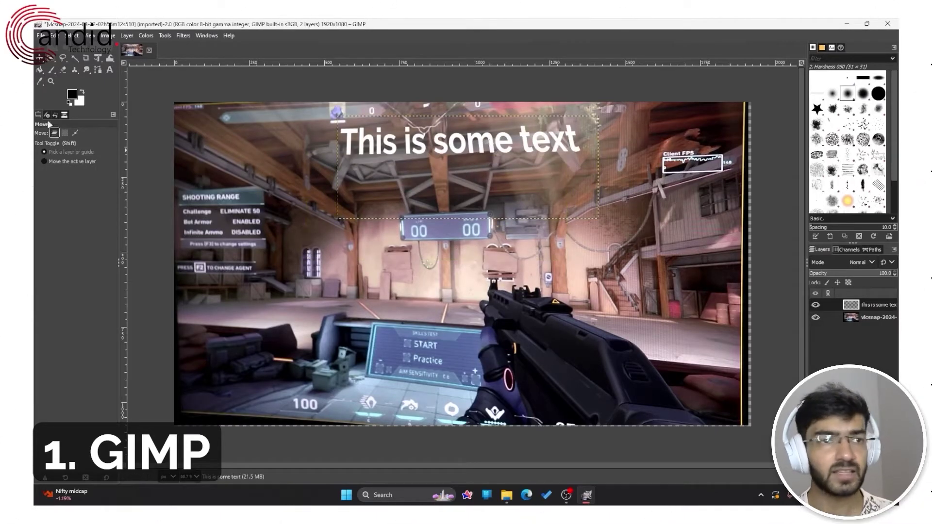
- Select the hard round paintbrush and set the foreground colour to pure red
click(52, 68)
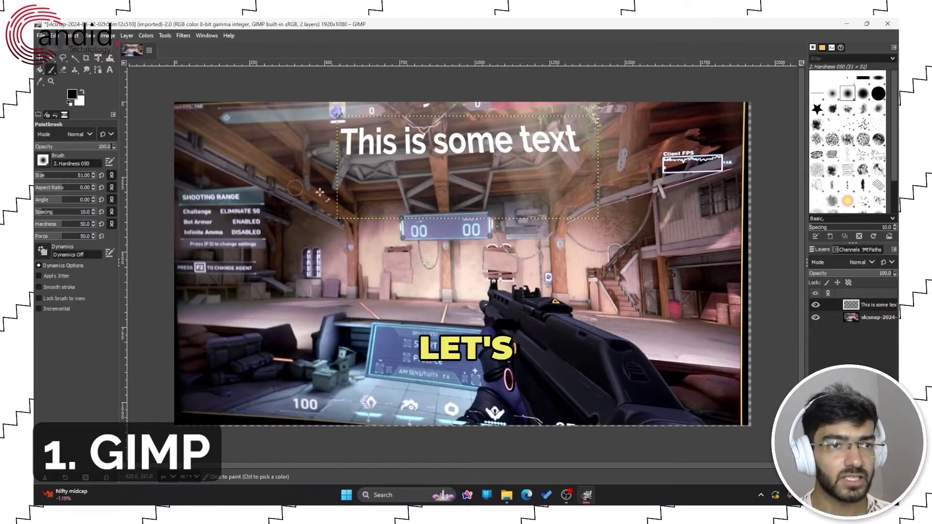
right_click(324, 244)
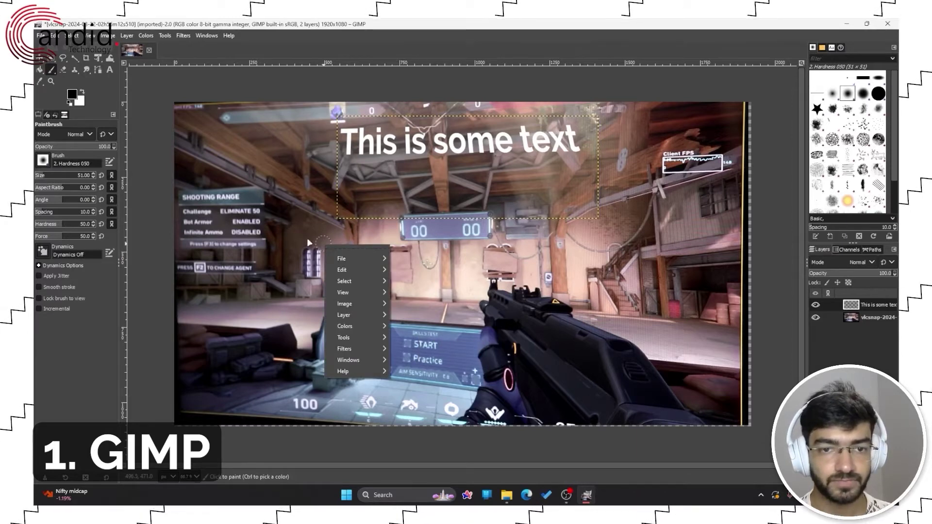
click(320, 238)
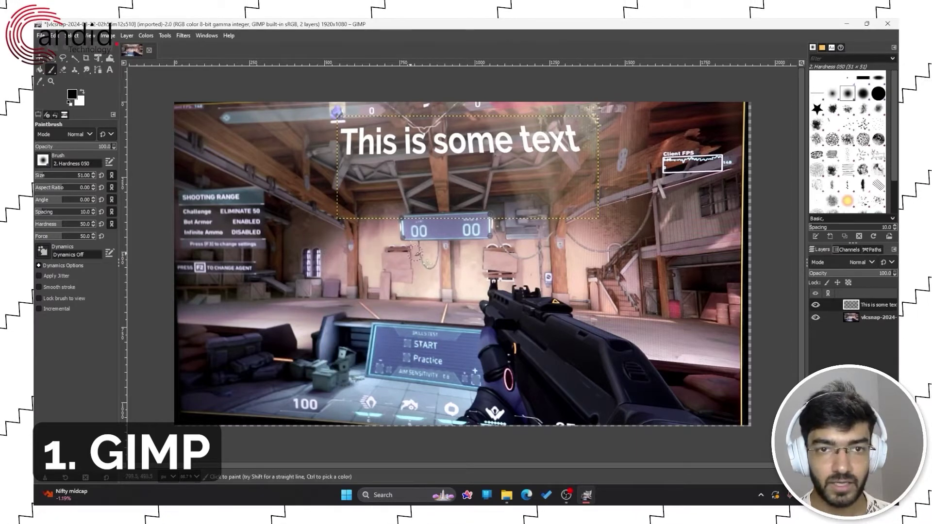
click(877, 94)
click(822, 48)
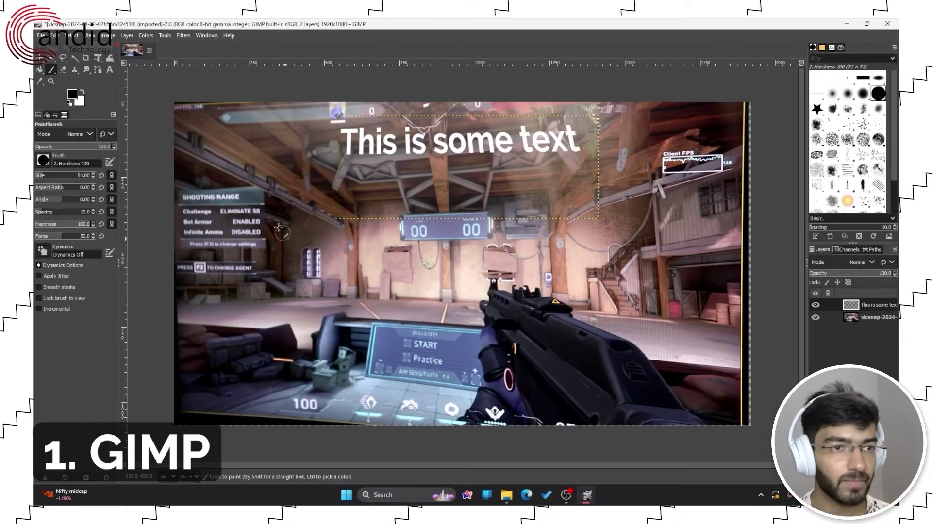
click(70, 94)
click(109, 49)
click(154, 177)
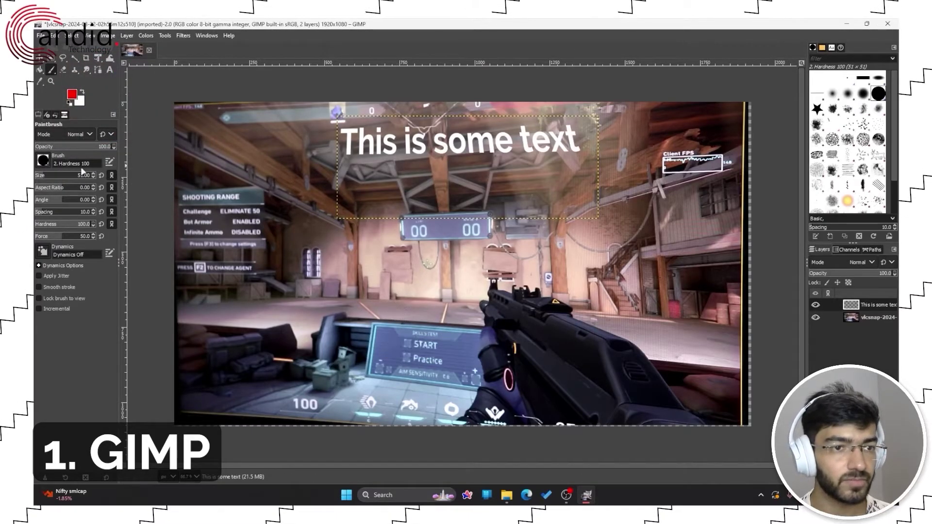
- Paint red strokes over the caption and add a new layer group
mouse_move(357, 132)
mouse_down()
mouse_move(451, 151)
mouse_move(432, 154)
mouse_move(434, 183)
mouse_move(476, 209)
mouse_move(575, 193)
mouse_move(587, 262)
mouse_move(586, 204)
mouse_move(601, 244)
mouse_move(574, 212)
mouse_move(357, 208)
mouse_move(393, 221)
mouse_move(471, 214)
mouse_move(330, 210)
mouse_move(354, 198)
mouse_move(331, 200)
mouse_up()
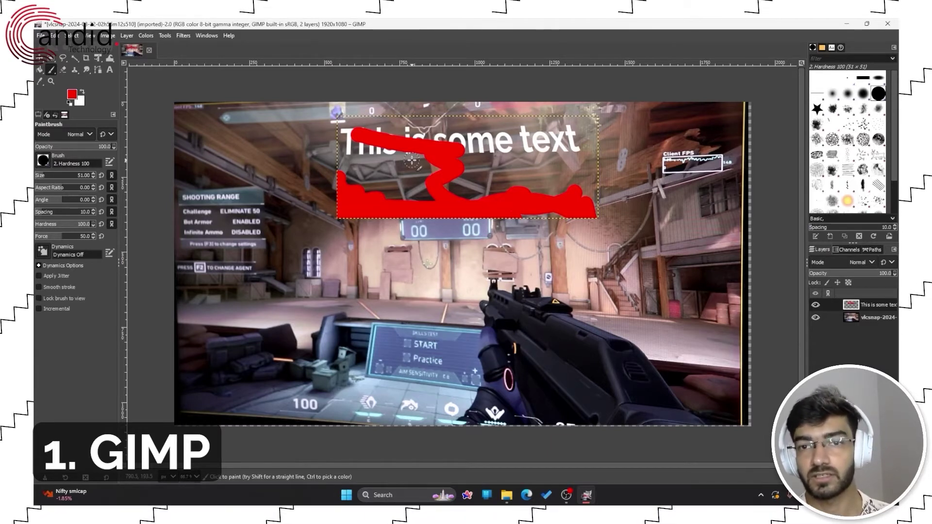
mouse_move(412, 160)
mouse_down()
mouse_move(429, 169)
mouse_move(431, 191)
mouse_move(421, 197)
mouse_move(478, 178)
mouse_up()
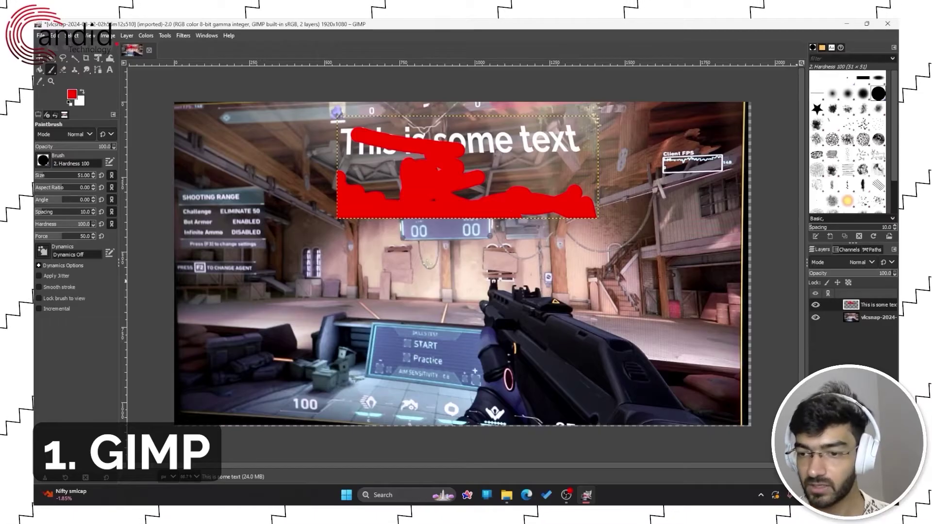
click(826, 468)
click(612, 326)
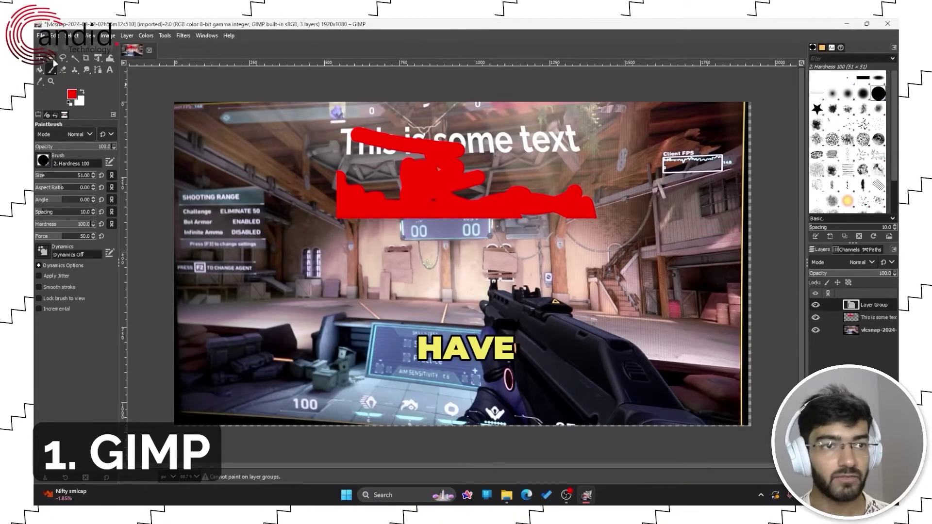
- Shift the screenshot layer slightly with the Move tool
key(m)
mouse_move(245, 274)
mouse_down()
mouse_move(369, 311)
mouse_move(250, 334)
mouse_move(250, 280)
mouse_move(241, 275)
mouse_up()
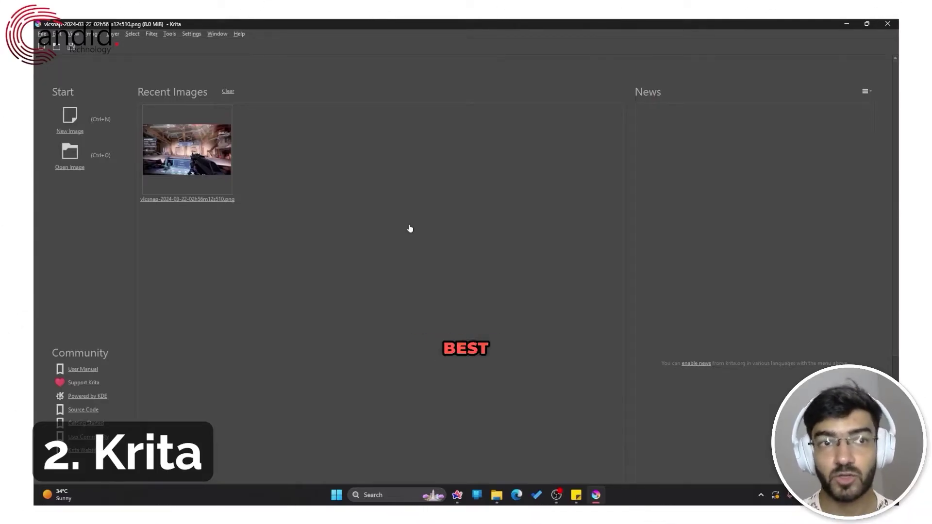
- Open the recent game screenshot from Krita's Welcome screen and zoom around it
click(165, 136)
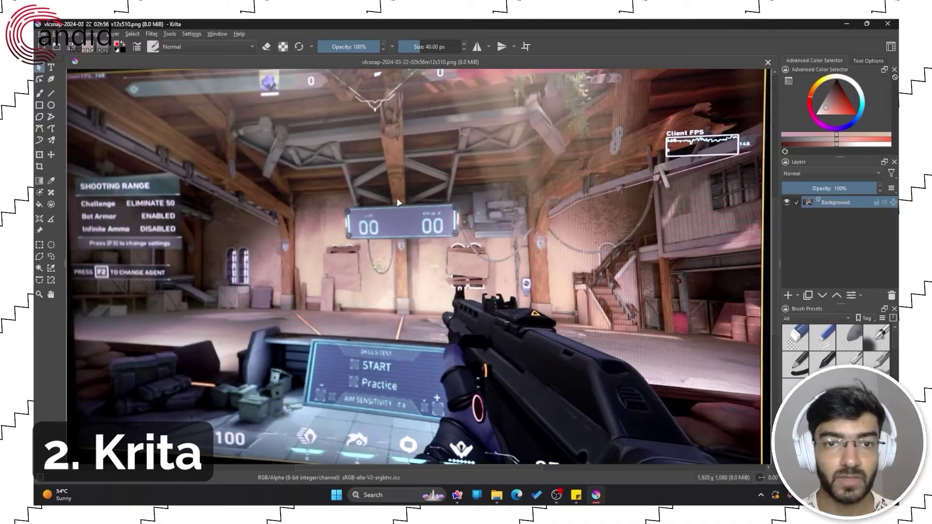
scroll(397, 203, up, 5)
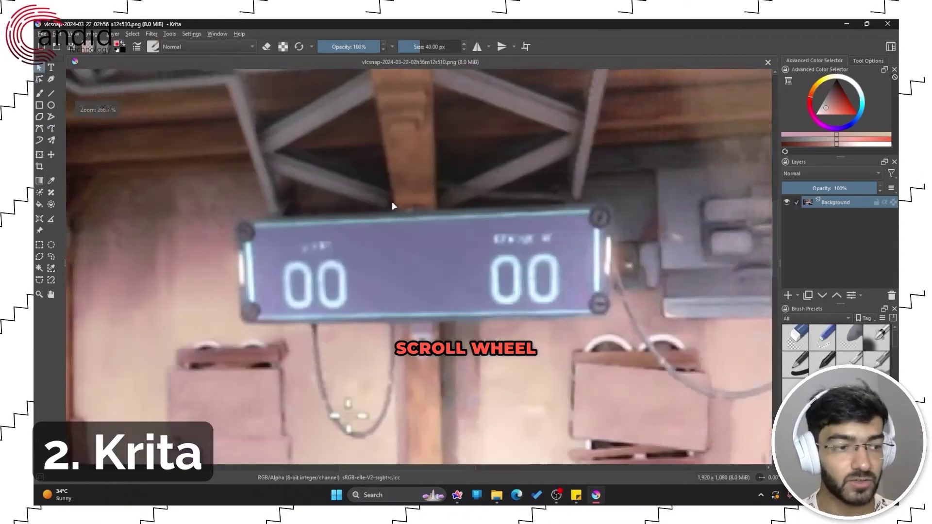
scroll(393, 206, down, 5)
scroll(484, 188, up, 2)
drag(484, 188, 407, 219)
scroll(410, 214, down, 3)
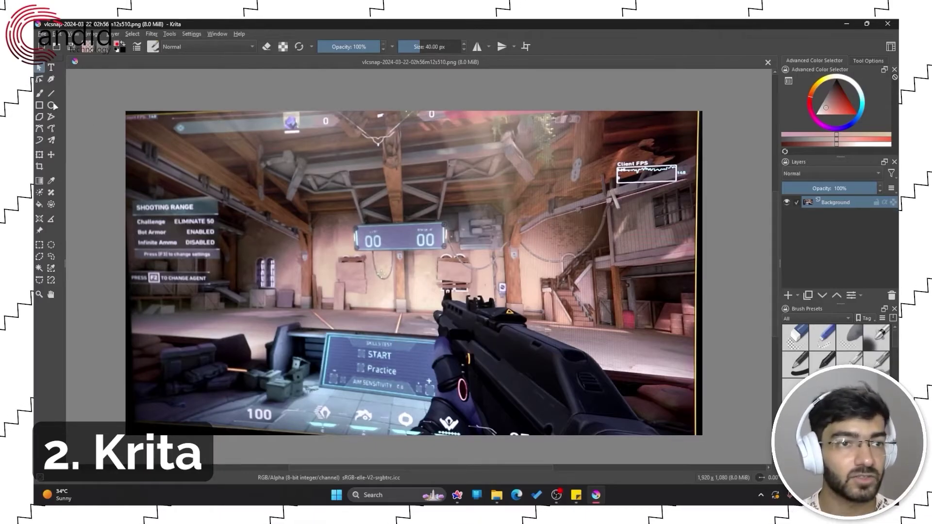
- Choose the WaterC Basic Round-Fringe 02 brush, paint a test stroke, and undo it
click(41, 93)
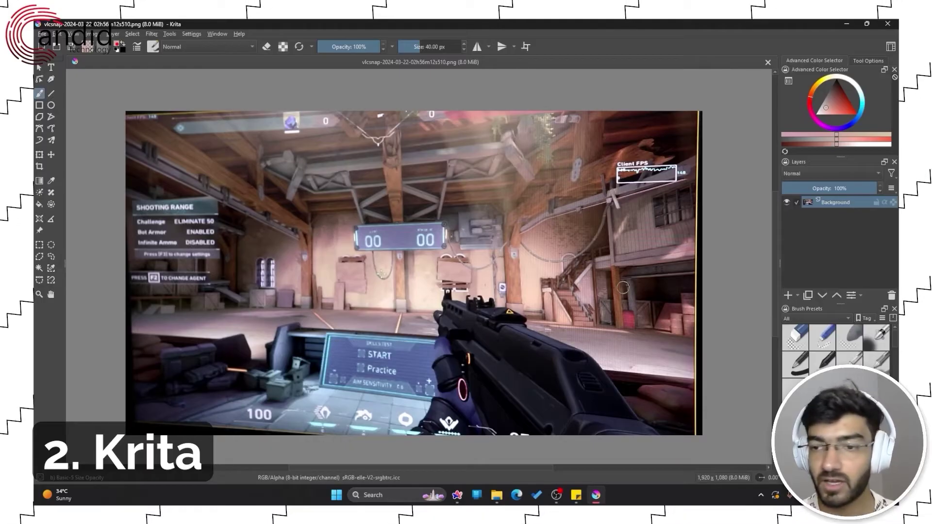
scroll(836, 349, down, 3)
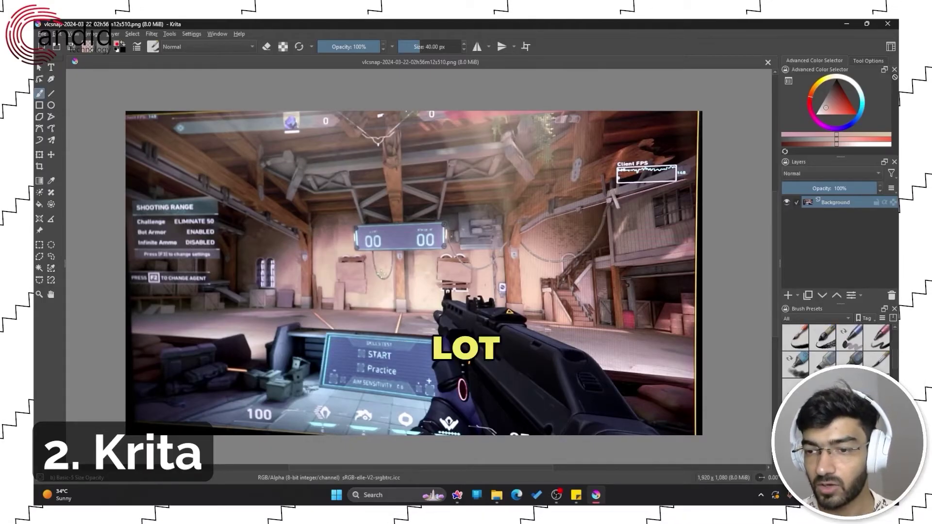
scroll(836, 349, down, 3)
click(820, 393)
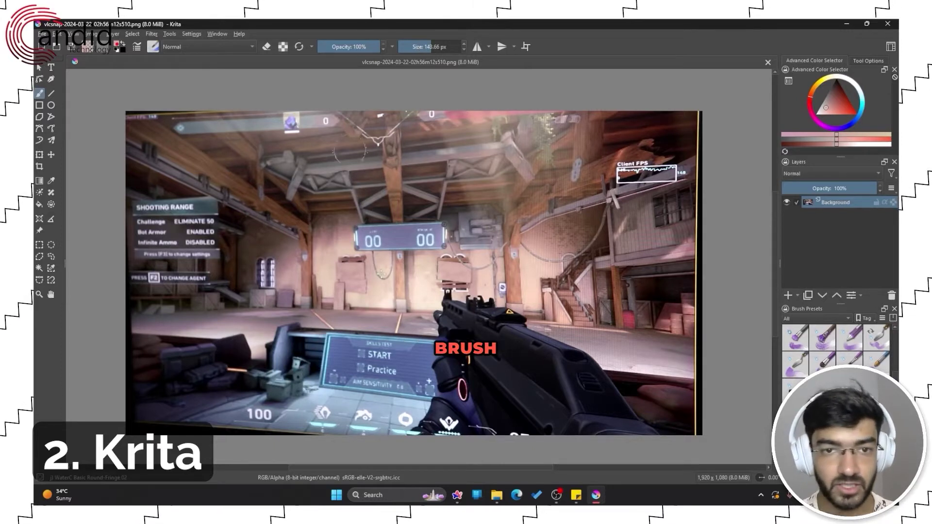
mouse_move(313, 195)
mouse_down()
mouse_move(323, 290)
mouse_move(482, 268)
mouse_move(403, 207)
mouse_up()
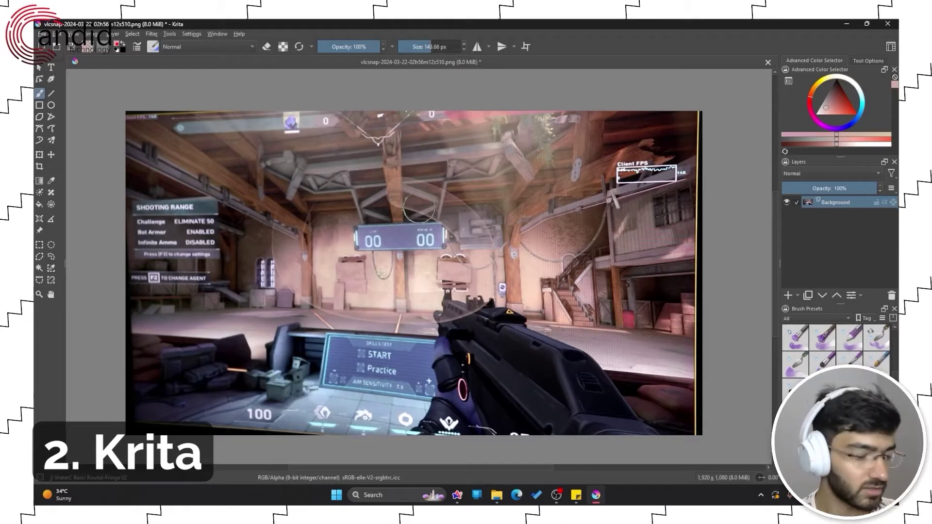
key(ctrl+z)
- Paint red test strokes with the Wet Textured Soft brush, then undo them all
drag(836, 104, 851, 110)
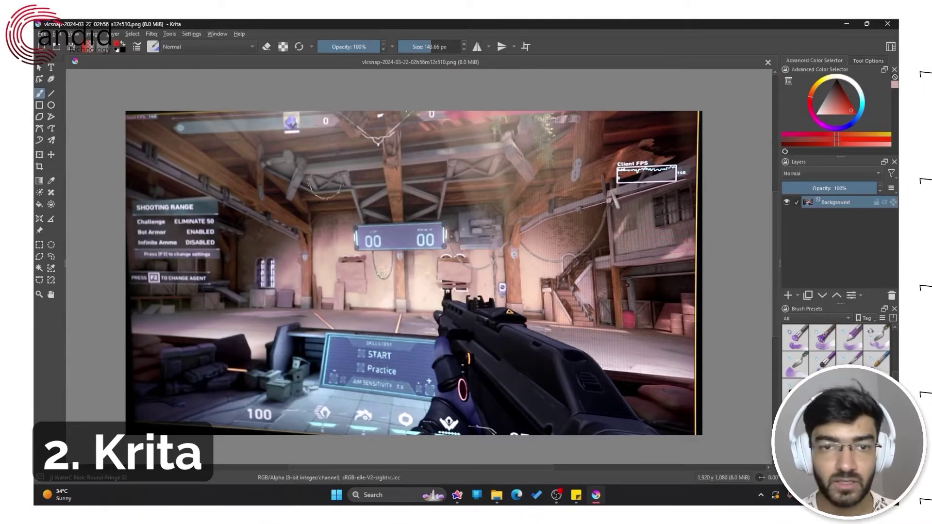
mouse_move(324, 189)
mouse_down()
mouse_move(468, 293)
mouse_move(476, 195)
mouse_move(393, 180)
mouse_up()
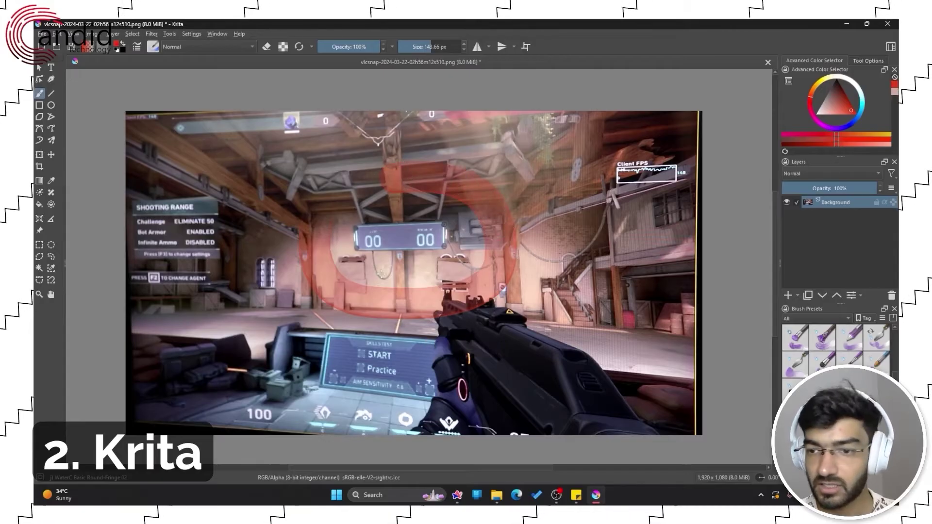
key(slash)
mouse_move(495, 149)
mouse_down()
mouse_move(354, 171)
mouse_move(431, 229)
mouse_up()
mouse_move(333, 185)
mouse_down()
mouse_move(297, 212)
mouse_move(292, 237)
mouse_move(300, 292)
mouse_move(316, 306)
mouse_up()
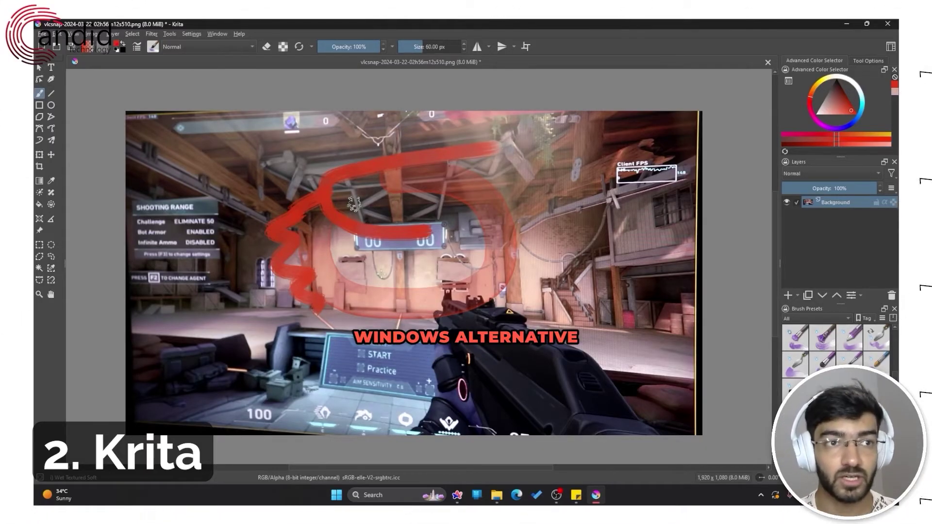
key(ctrl+z)
key(ctrl+z)
key(ctrl+z)
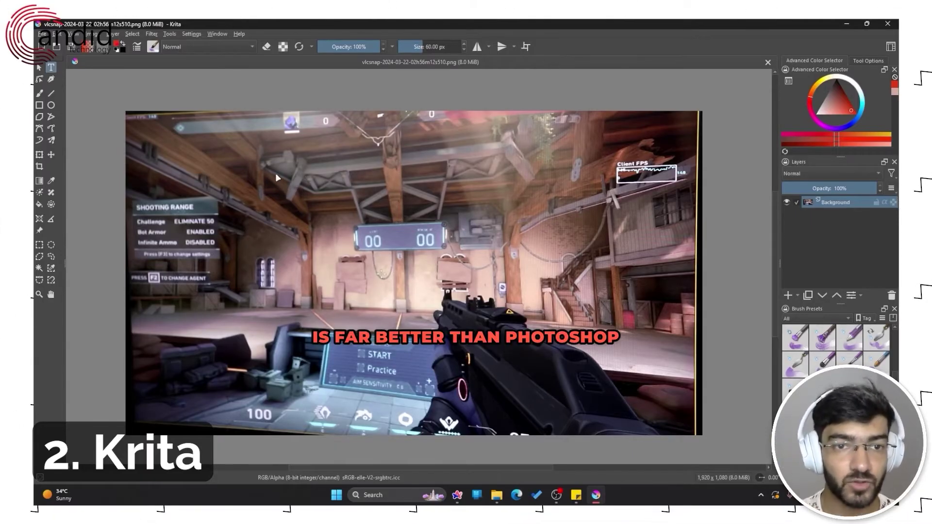
- Create a text box and replace its default text with 'This is a placeholder'
drag(279, 191, 562, 255)
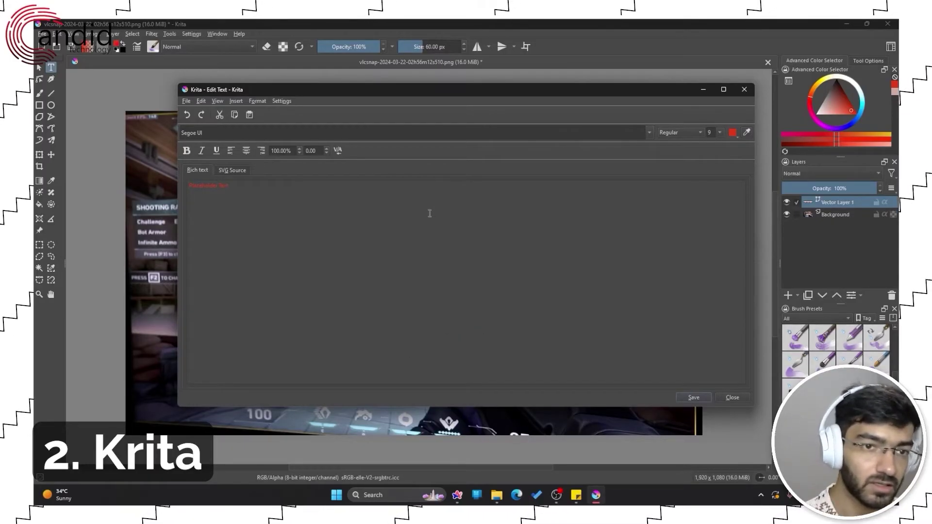
key(ctrl+a)
key(Delete)
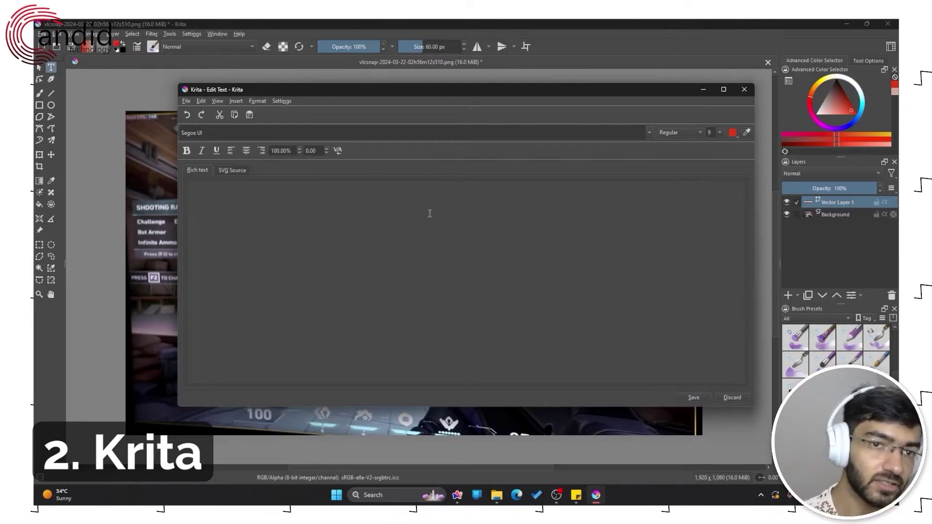
click(232, 170)
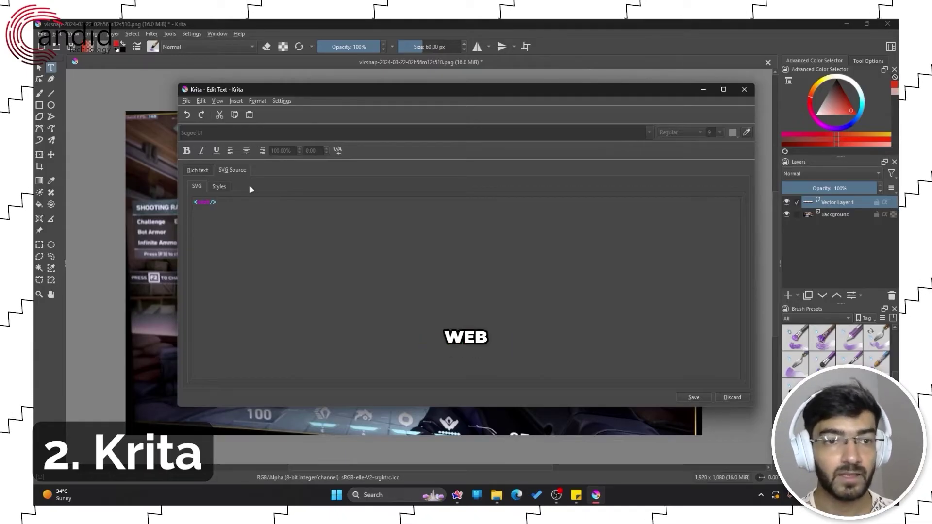
click(298, 225)
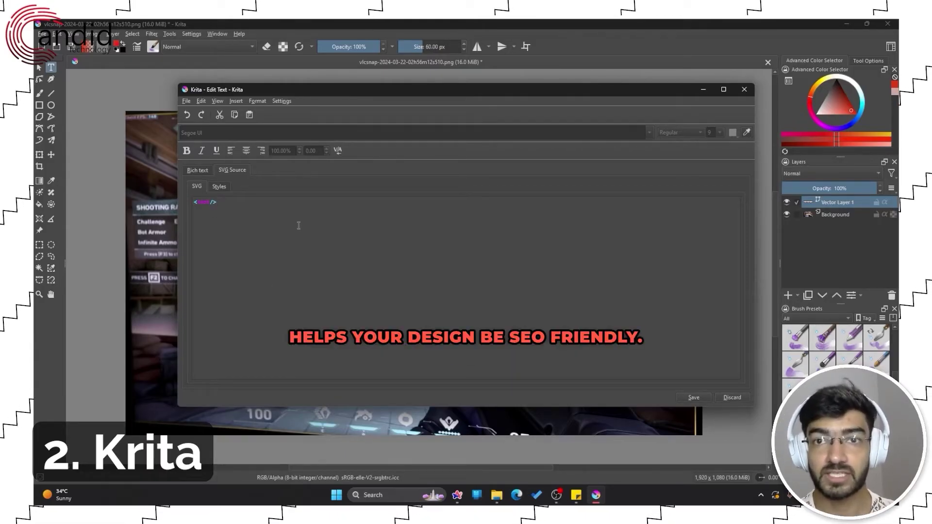
click(199, 172)
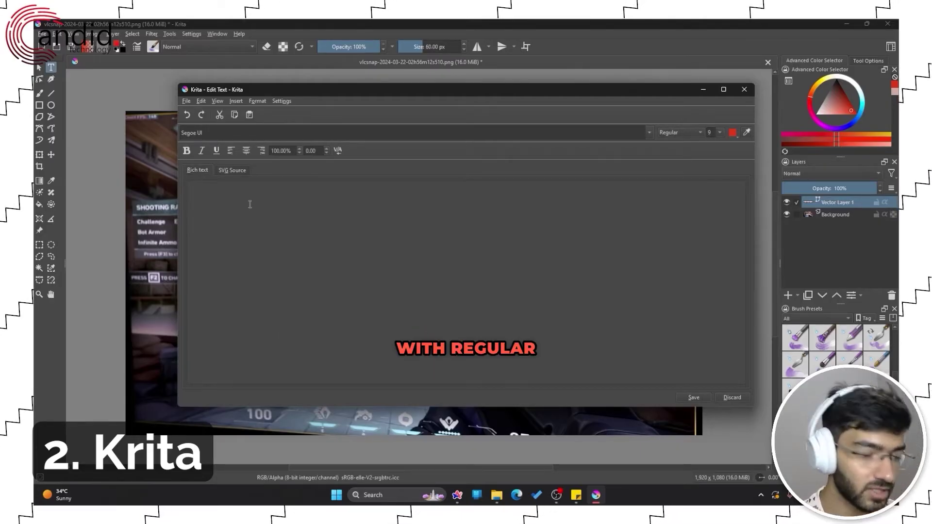
text(This is a placeholder)
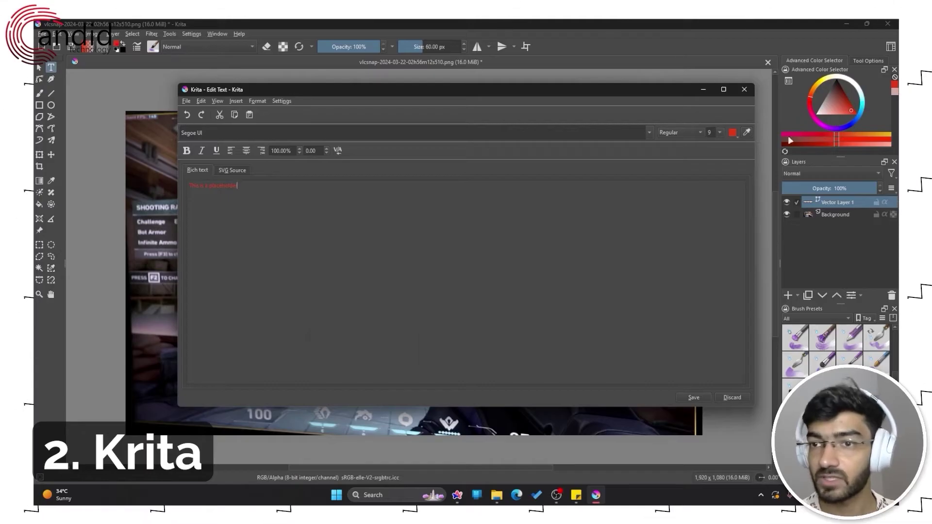
key(ctrl+a)
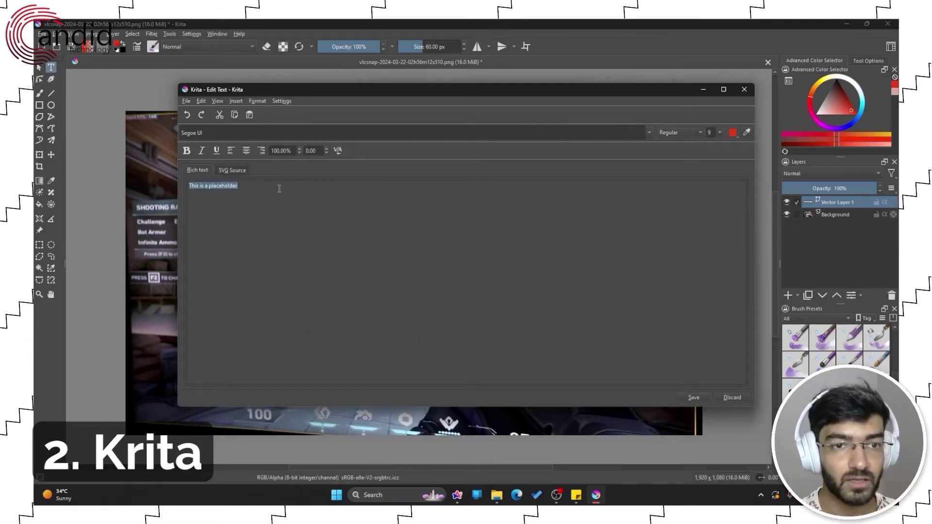
- Set the placeholder text to size 72 and orange
click(242, 151)
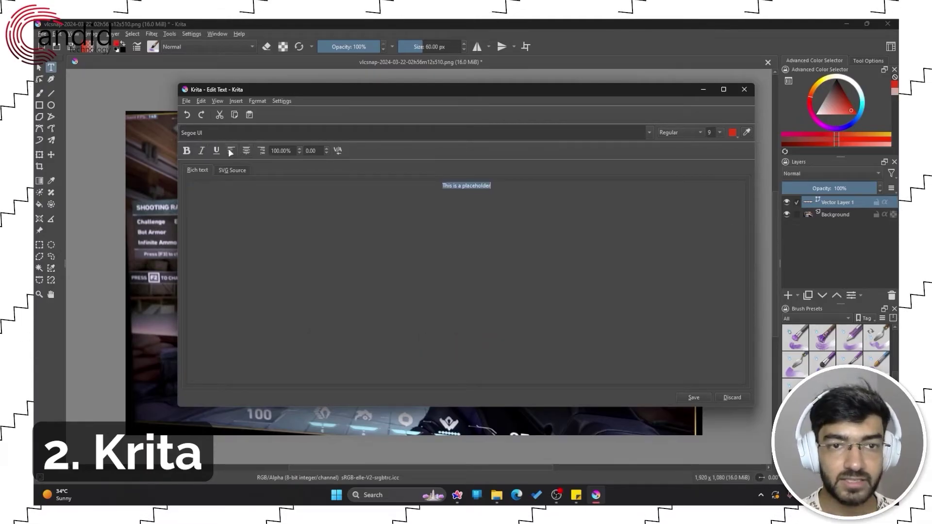
click(232, 150)
click(186, 151)
click(202, 151)
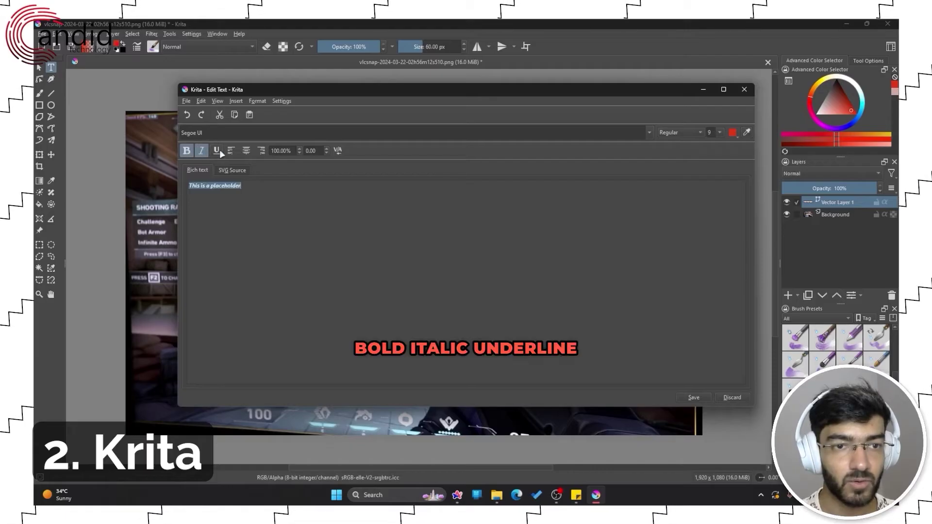
click(217, 151)
click(732, 132)
click(714, 132)
click(717, 132)
scroll(719, 193, down, 3)
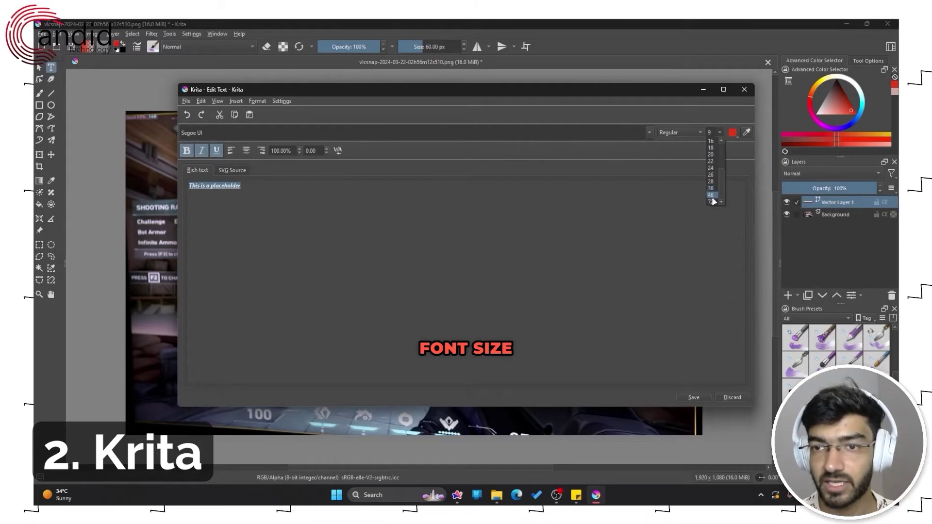
click(710, 201)
click(733, 133)
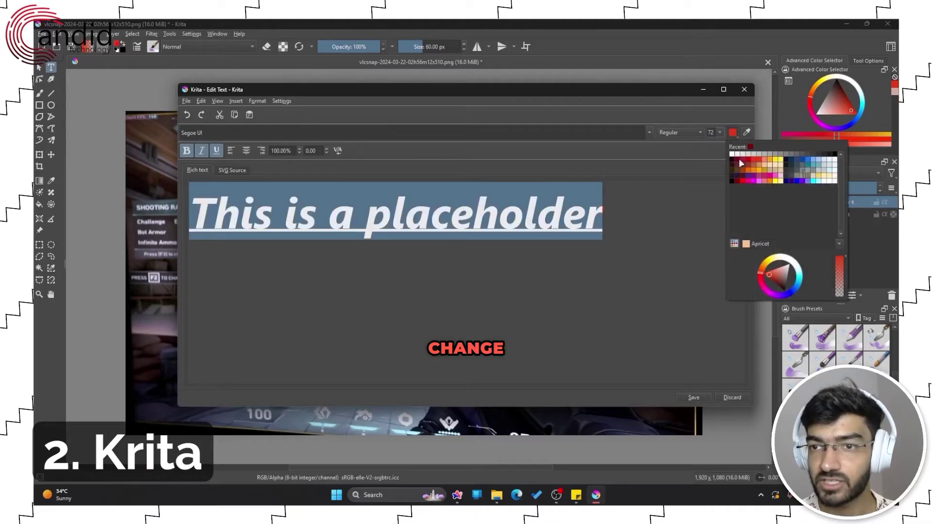
click(762, 172)
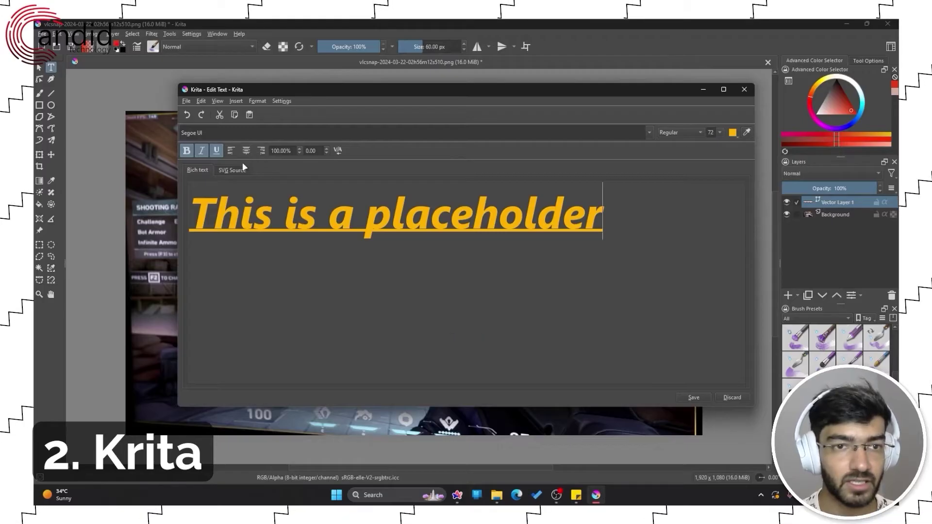
- Change the text's font to Raleway
click(227, 134)
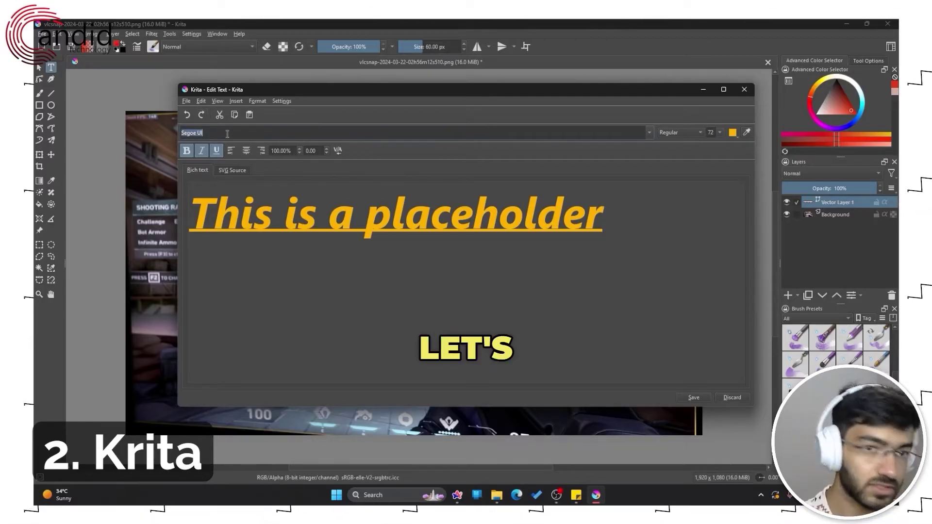
key(BackSpace)
key(BackSpace)
key(BackSpace)
key(BackSpace)
key(BackSpace)
key(BackSpace)
key(BackSpace)
key(BackSpace)
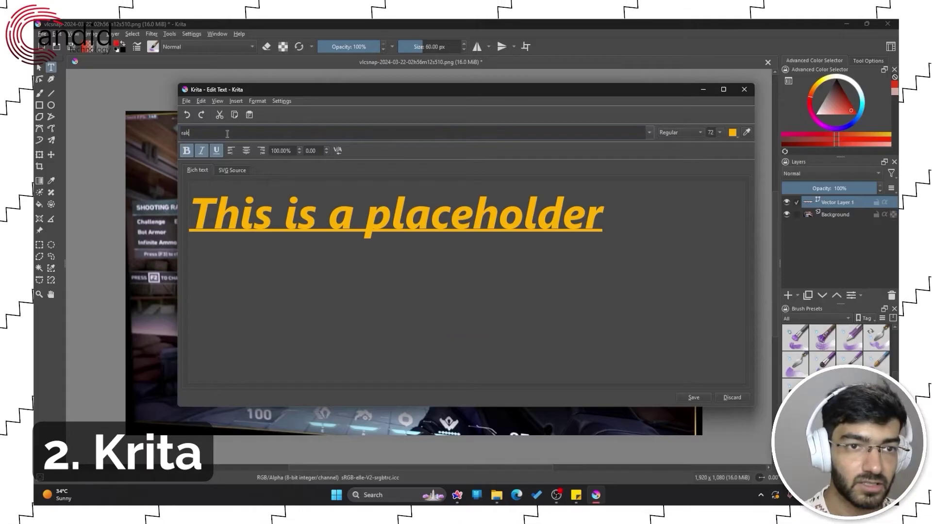
text(rak)
key(BackSpace)
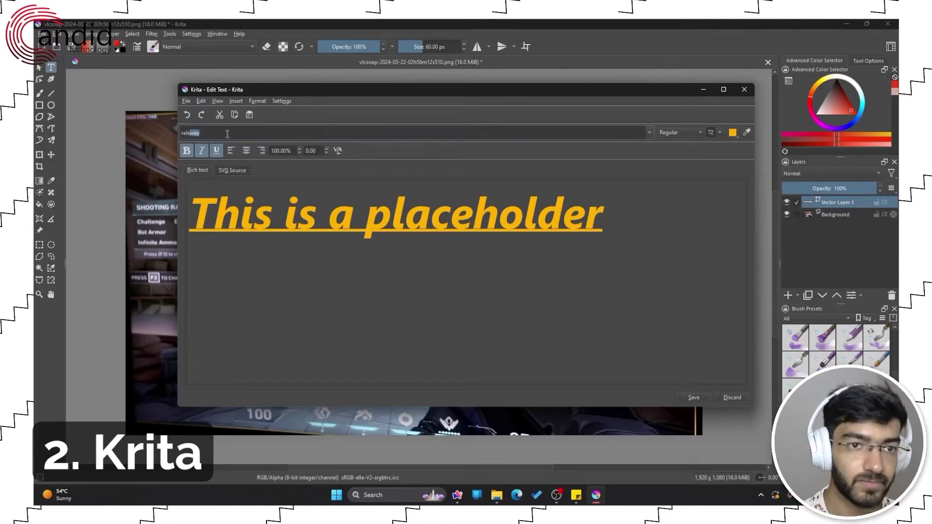
key(Return)
scroll(227, 134, up, 2)
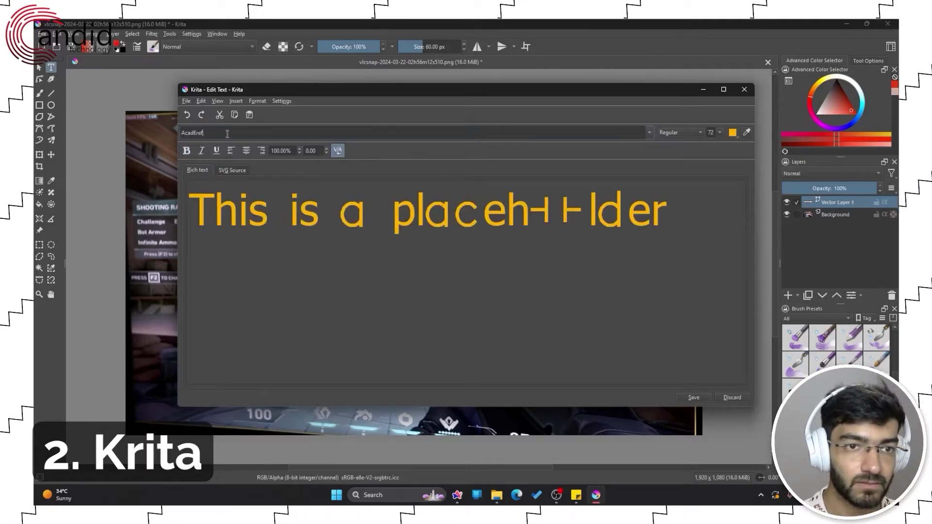
scroll(227, 134, down, 2)
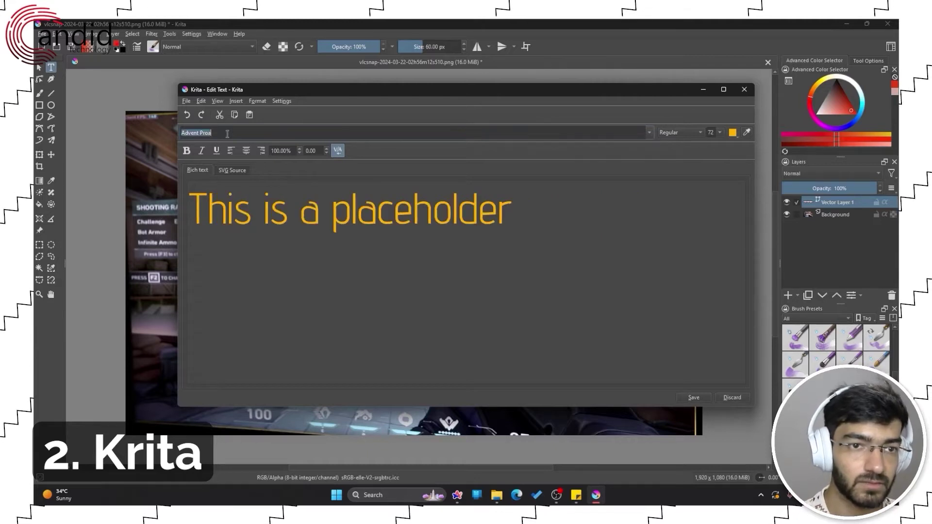
key(BackSpace)
text(raleway)
key(Return)
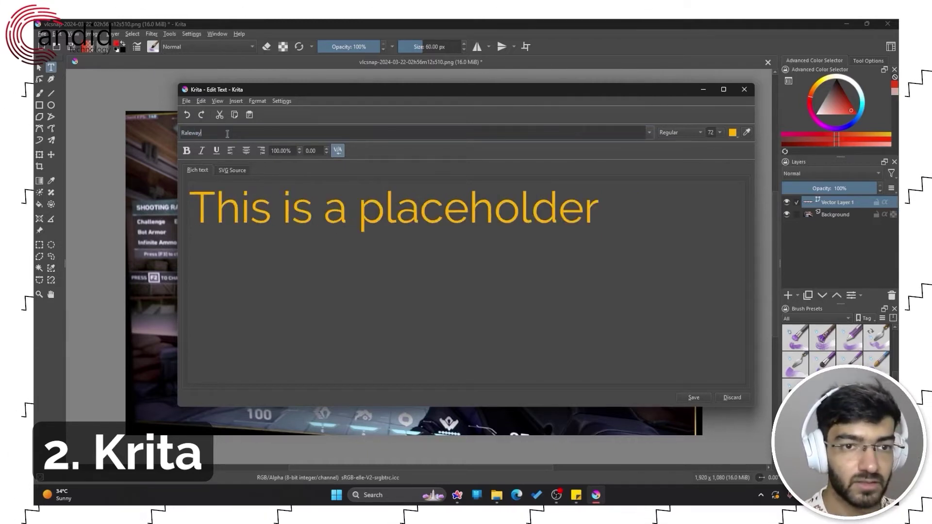
- Make the text bold italic, save it, and return to the canvas
click(188, 154)
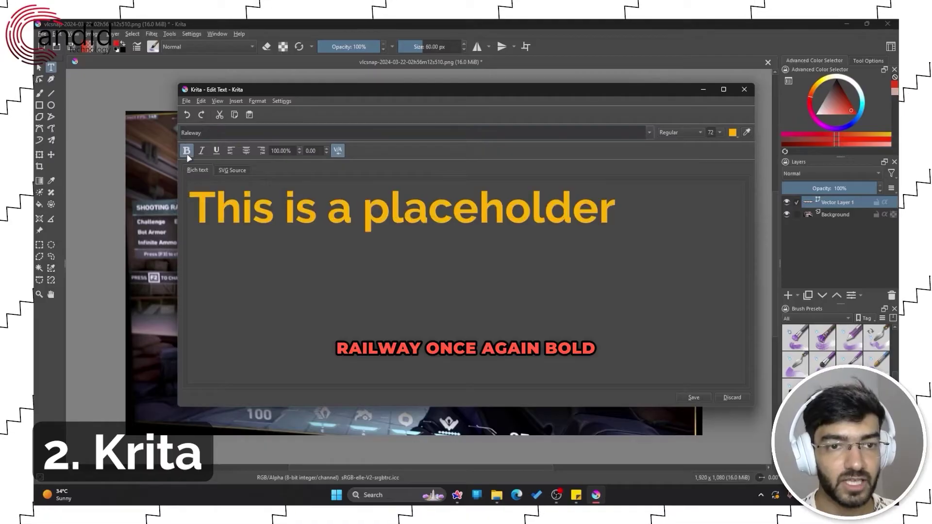
click(201, 153)
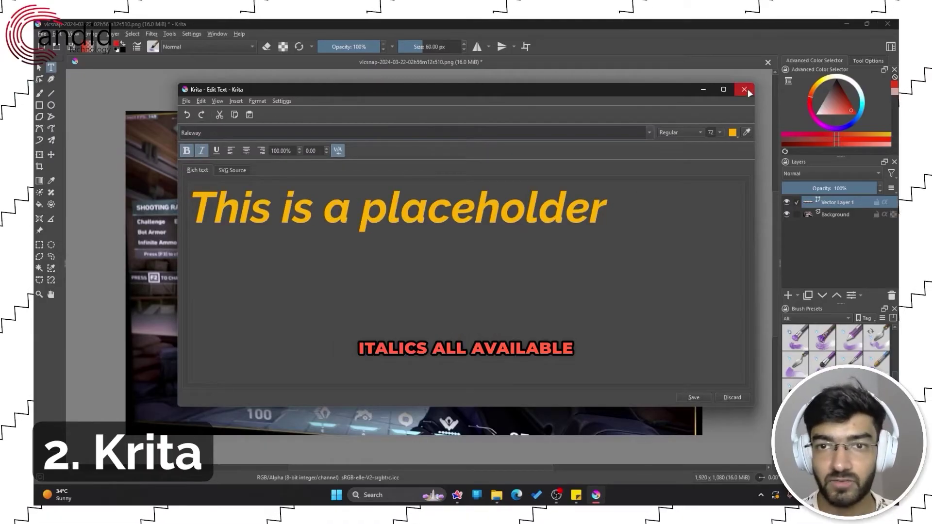
click(694, 399)
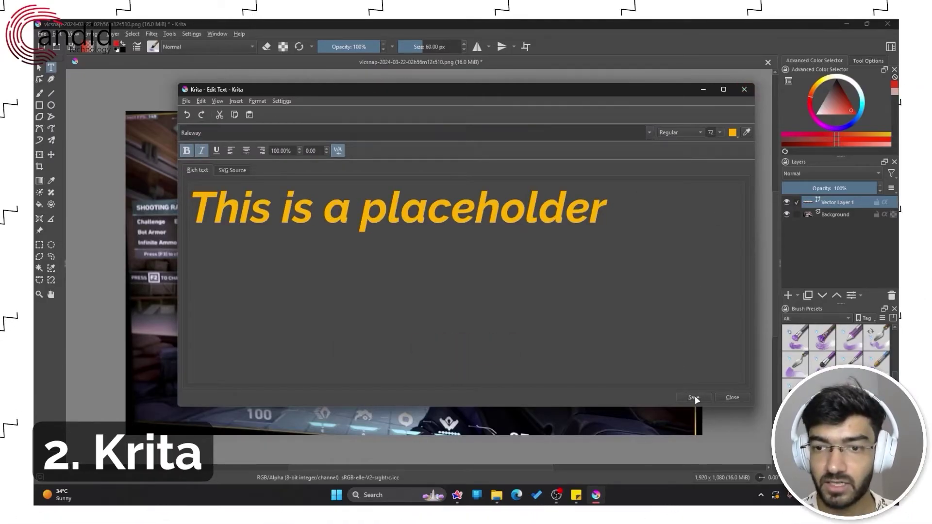
click(744, 90)
click(401, 181)
- Rotate the caption clockwise and drag it beside the Client FPS box
click(39, 68)
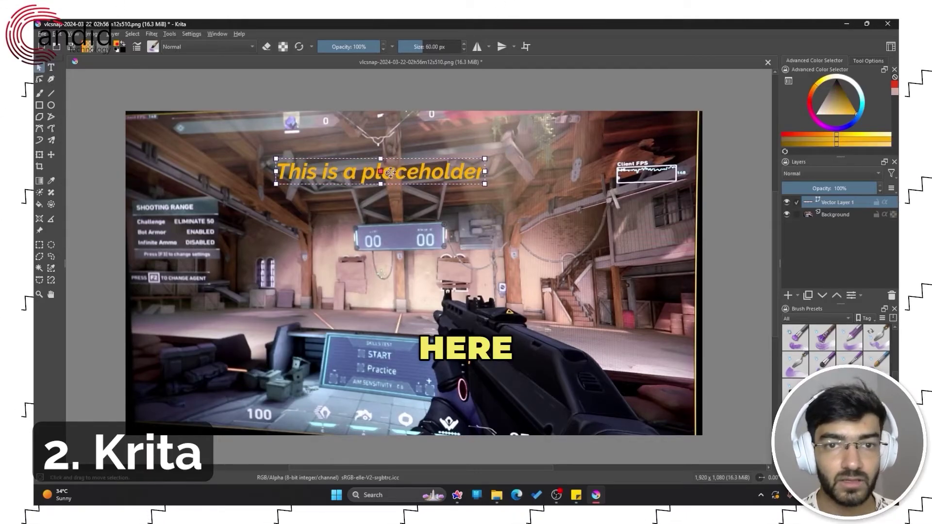
drag(391, 172, 406, 215)
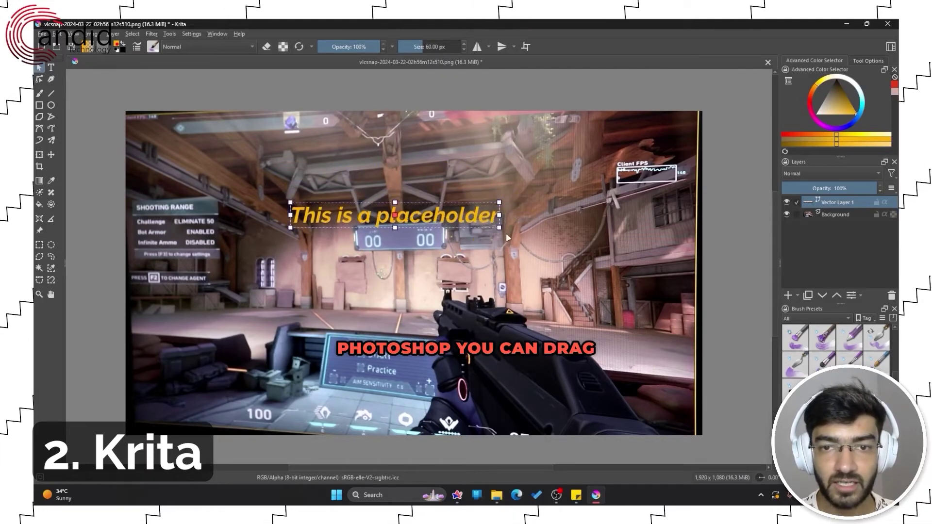
drag(501, 229, 500, 240)
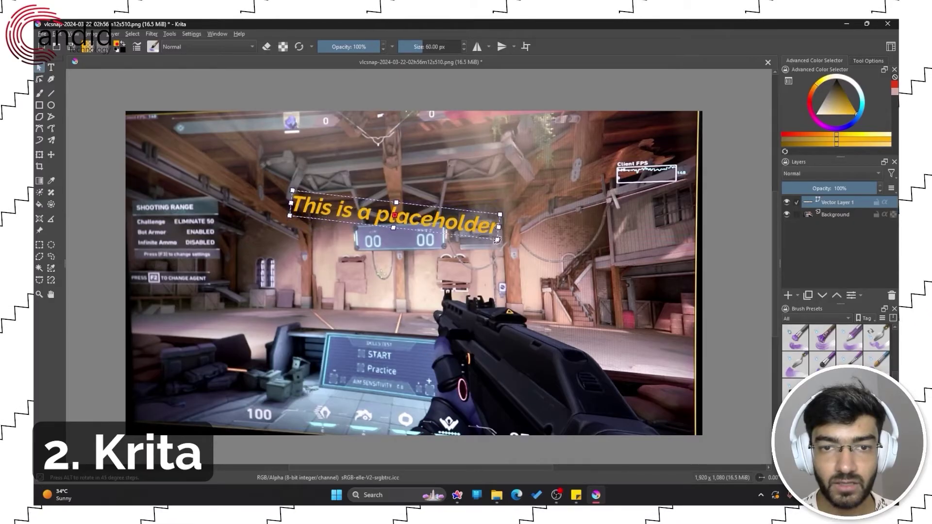
drag(412, 216, 537, 168)
click(557, 205)
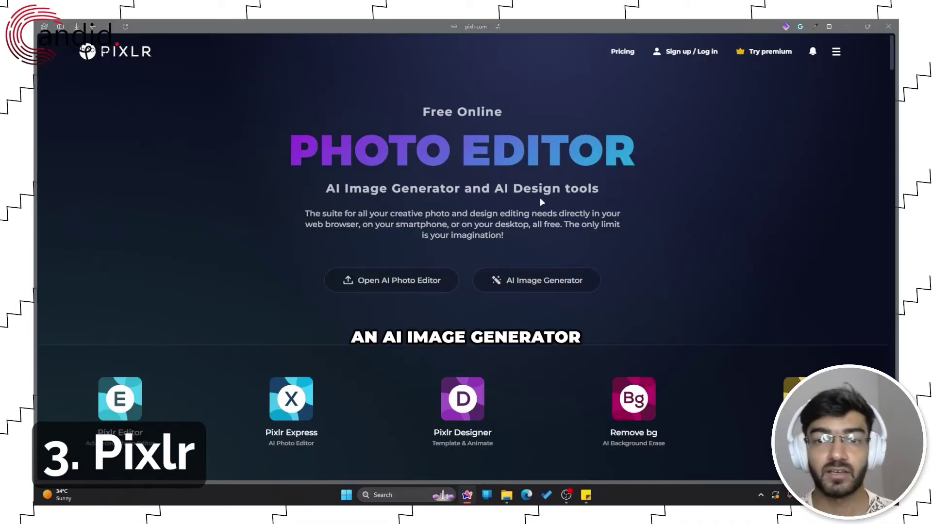
scroll(631, 199, down, 3)
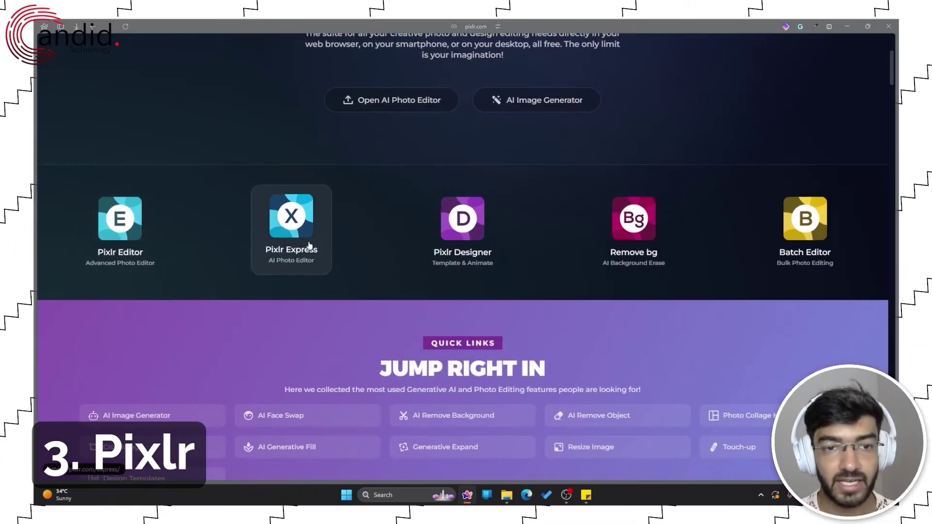
scroll(309, 244, up, 1)
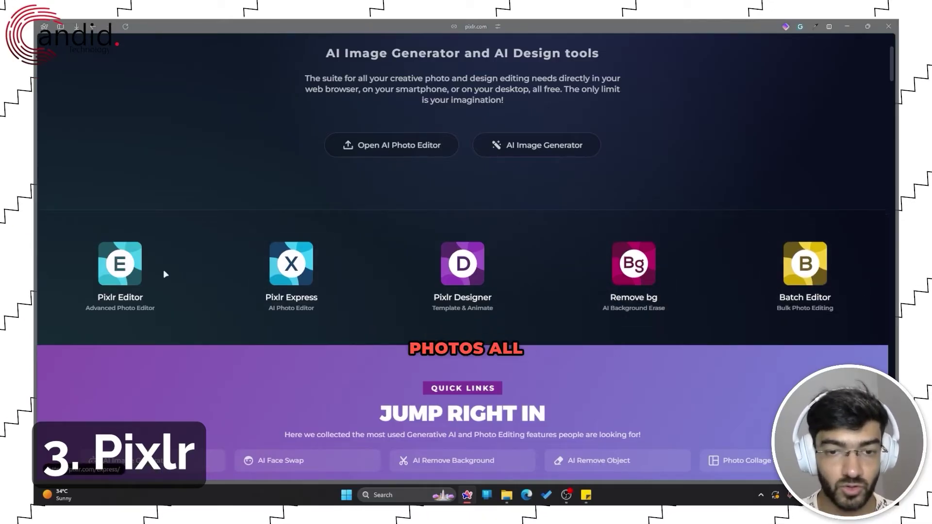
scroll(455, 291, down, 3)
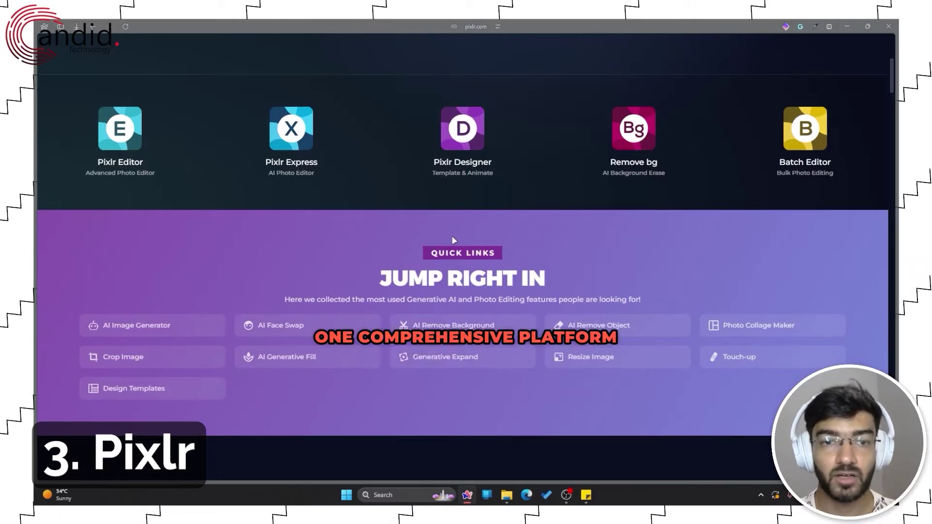
scroll(438, 256, down, 2)
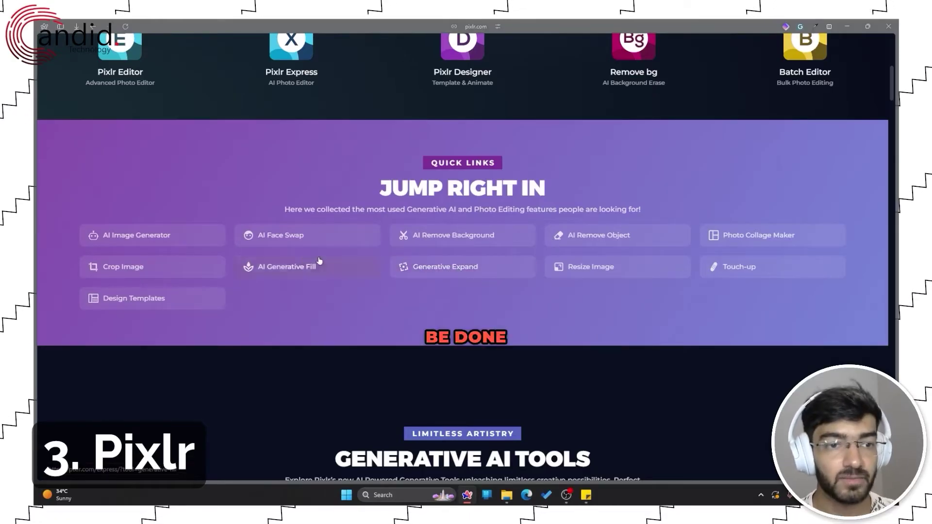
scroll(334, 278, up, 5)
scroll(394, 201, up, 2)
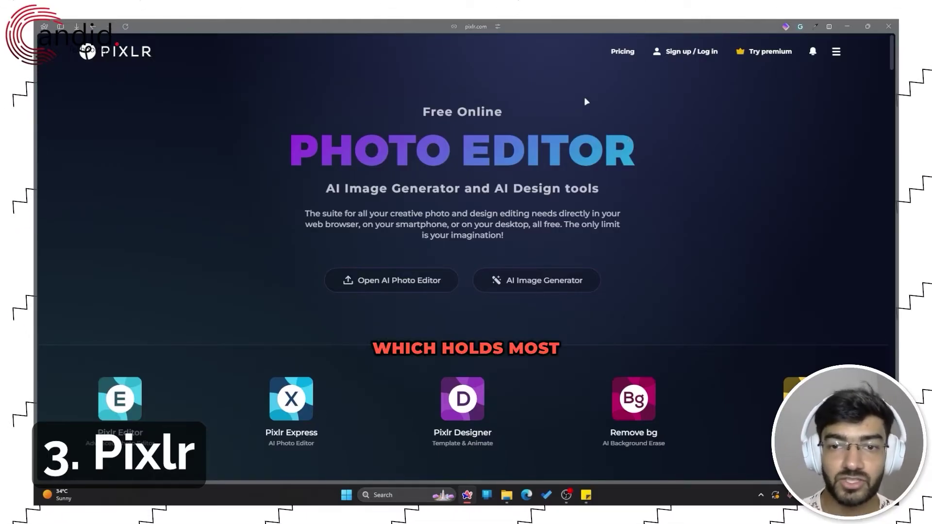
scroll(339, 277, down, 3)
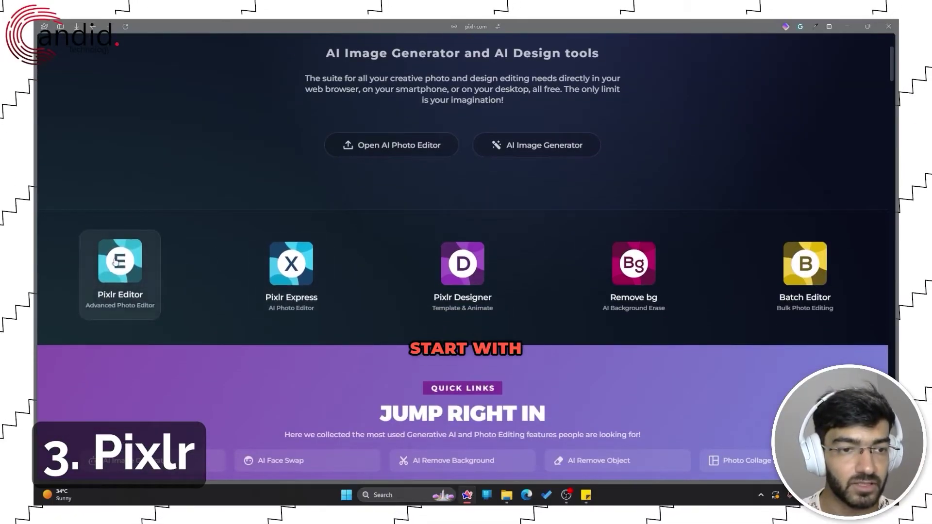
- Open Pixlr's AI Image Generator and enter the prompt 'Red sports car at a gas station'
click(153, 274)
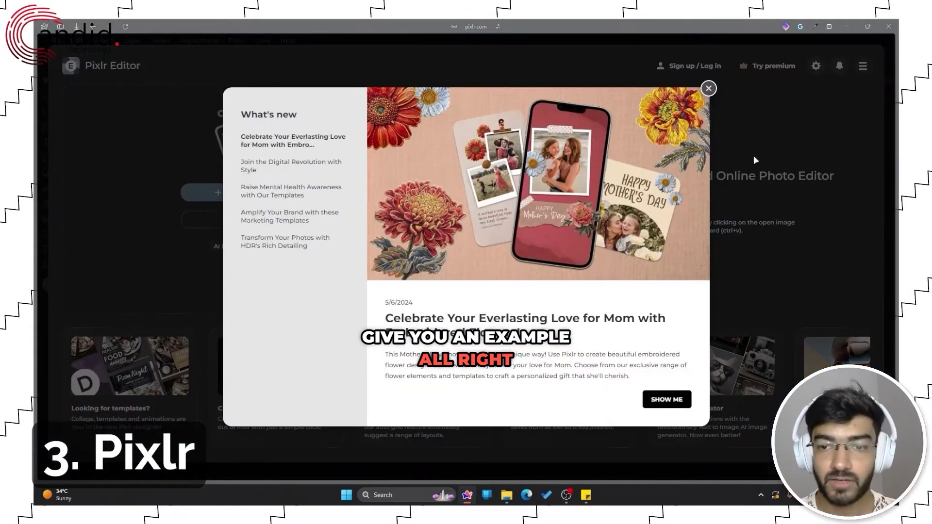
click(708, 89)
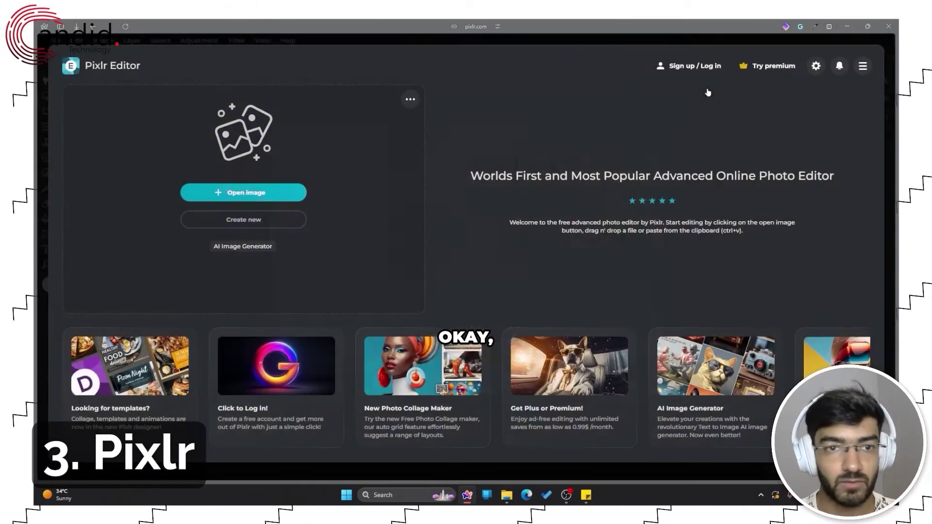
click(271, 193)
click(434, 247)
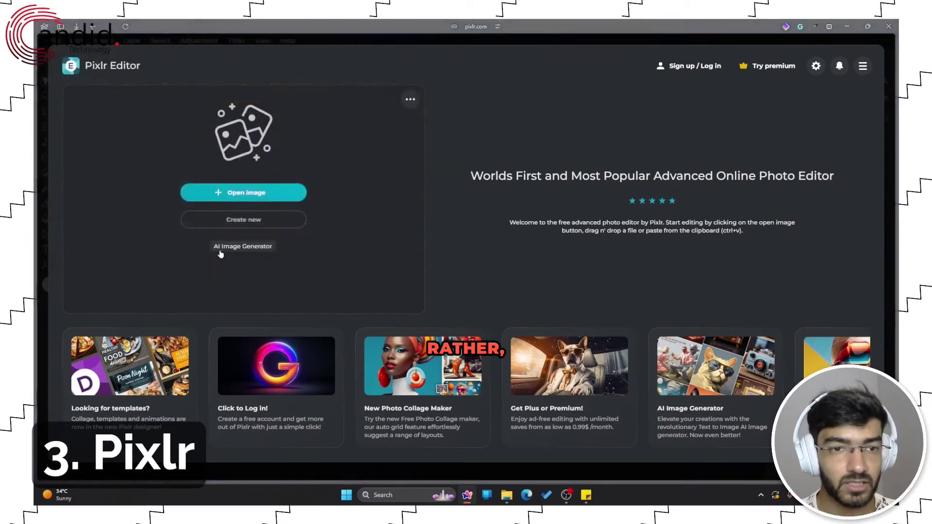
click(226, 245)
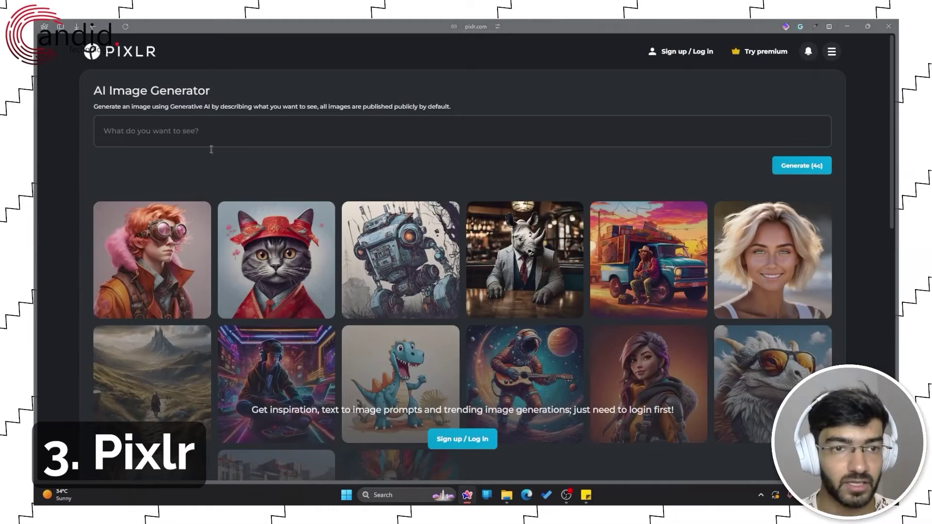
click(274, 142)
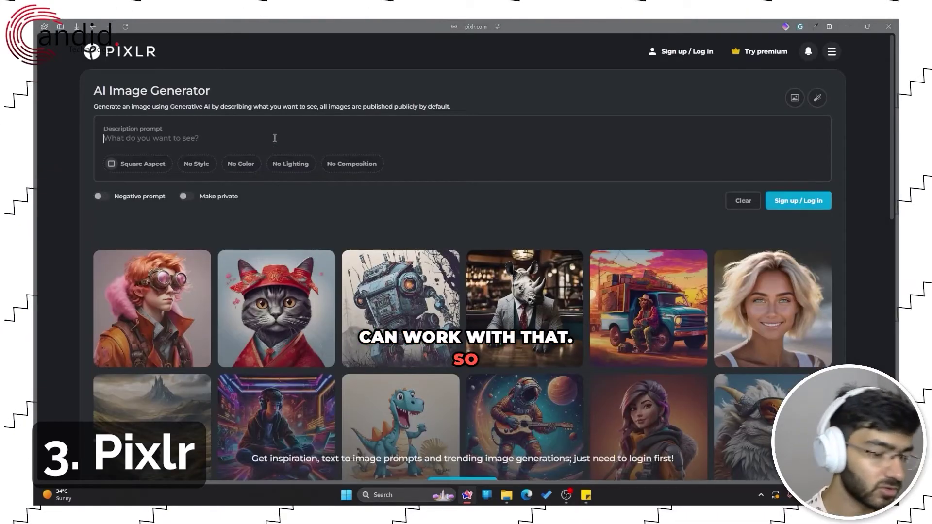
text(Red sports car at a gas staiton)
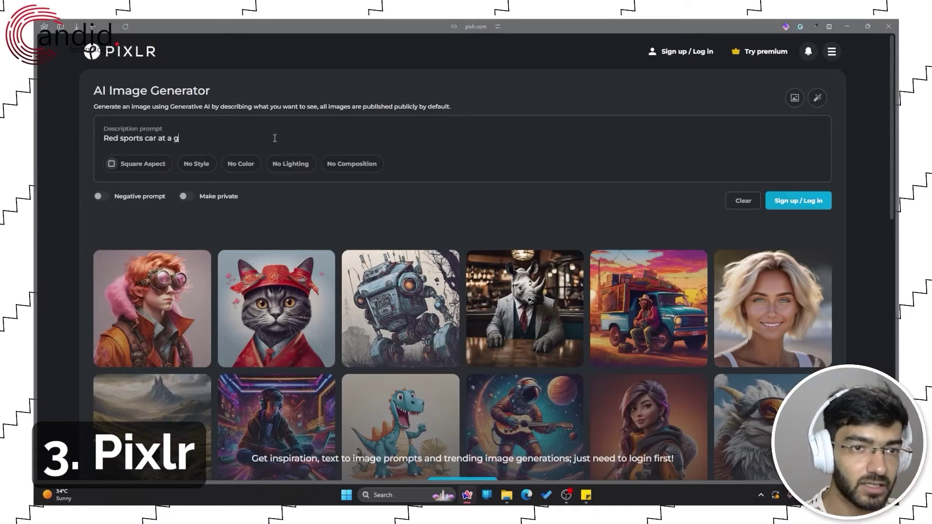
key(BackSpace)
key(BackSpace)
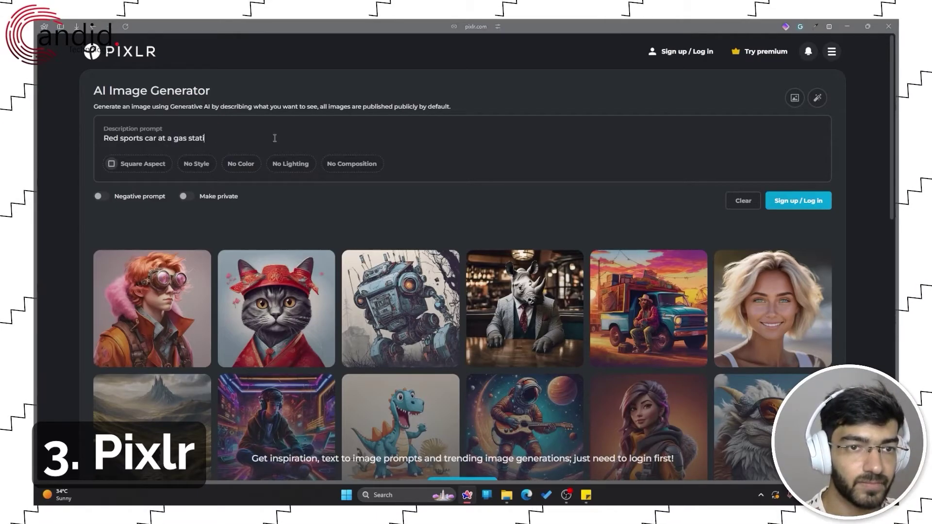
key(Return)
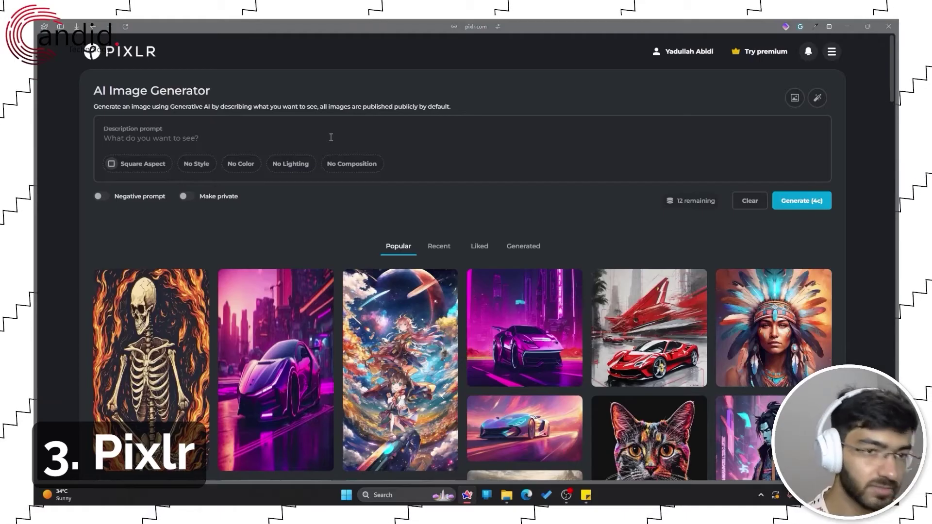
text(REd )
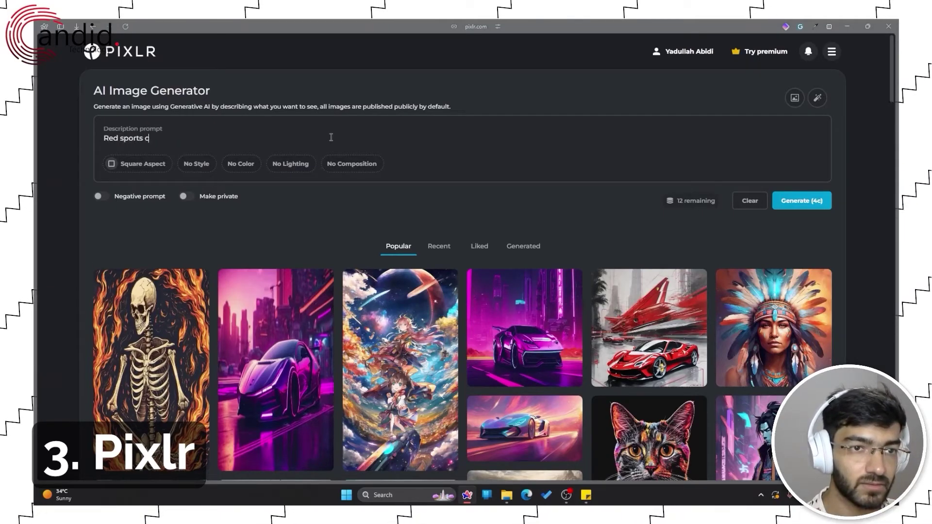
text(sports car at a gas)
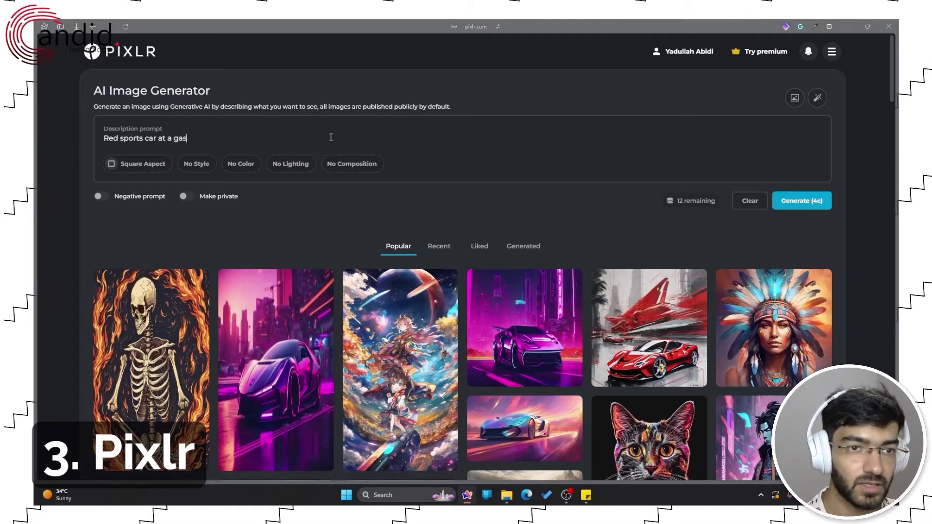
text( station)
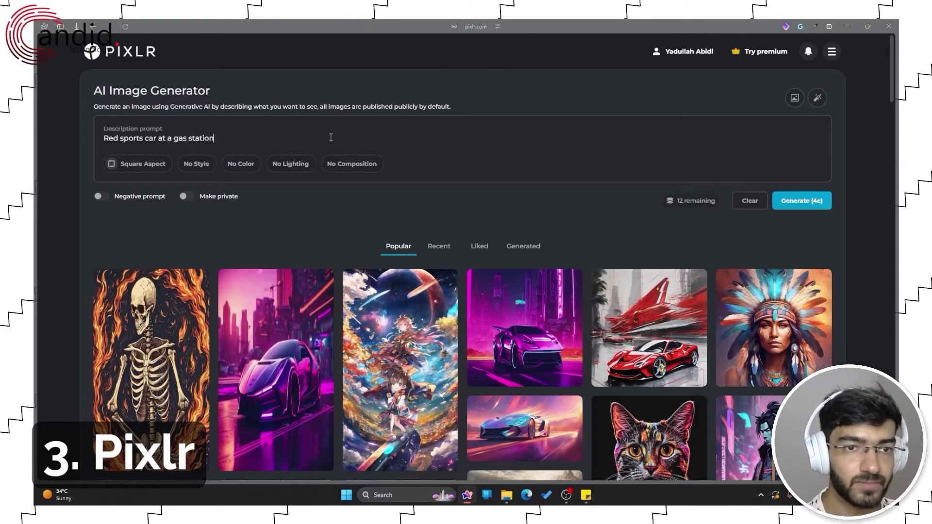
- Set Volumetric lighting, Wide Angle composition, Photographic style and Wide aspect, then generate the images
click(194, 164)
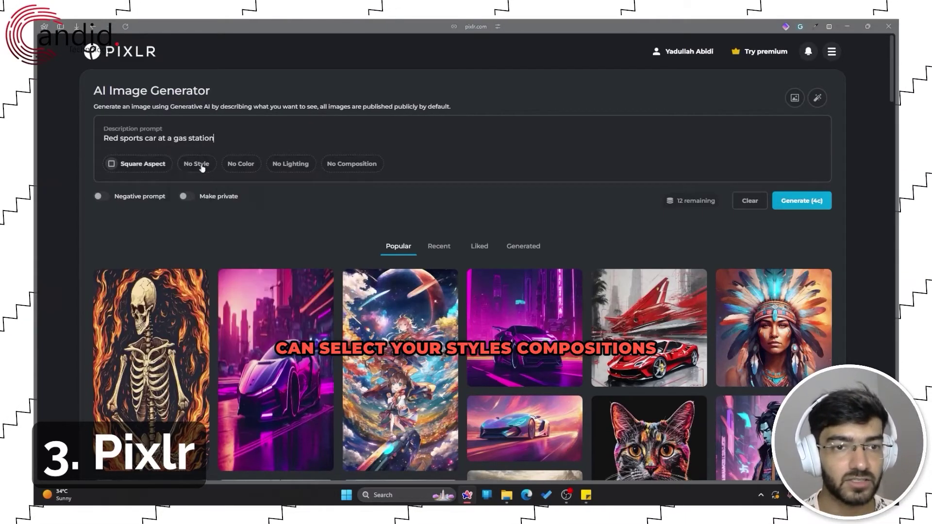
click(274, 167)
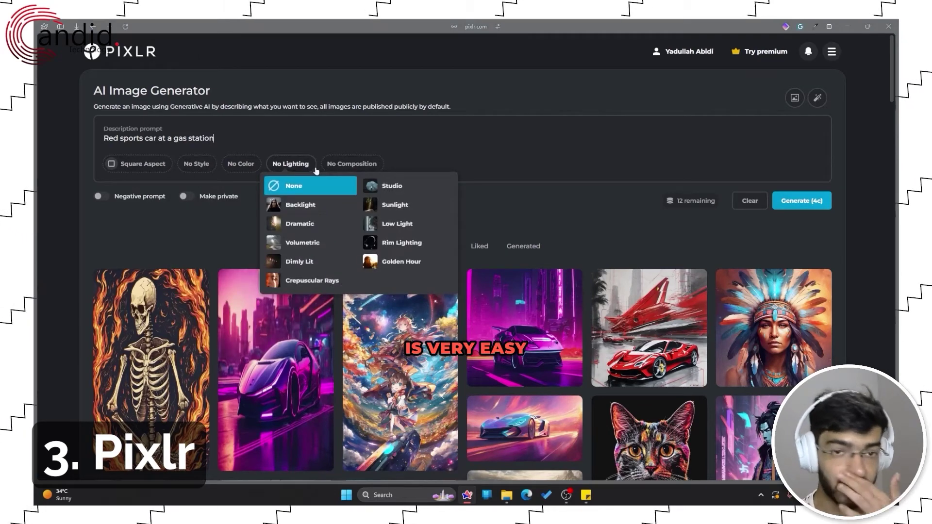
click(306, 188)
click(297, 174)
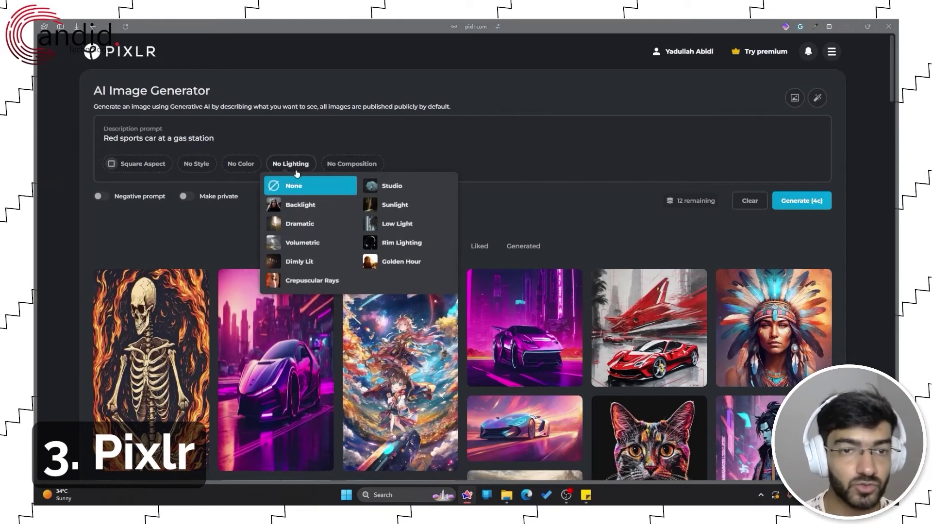
click(313, 242)
click(369, 165)
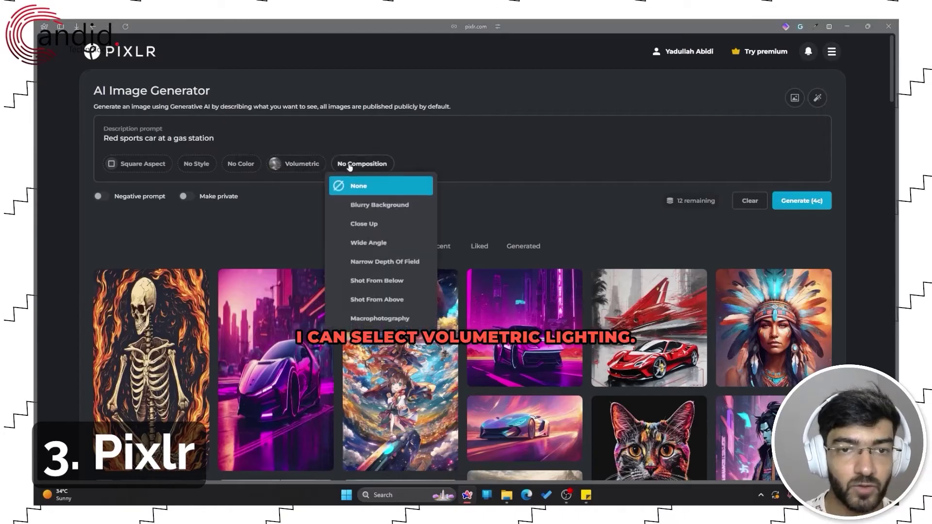
click(401, 243)
click(240, 164)
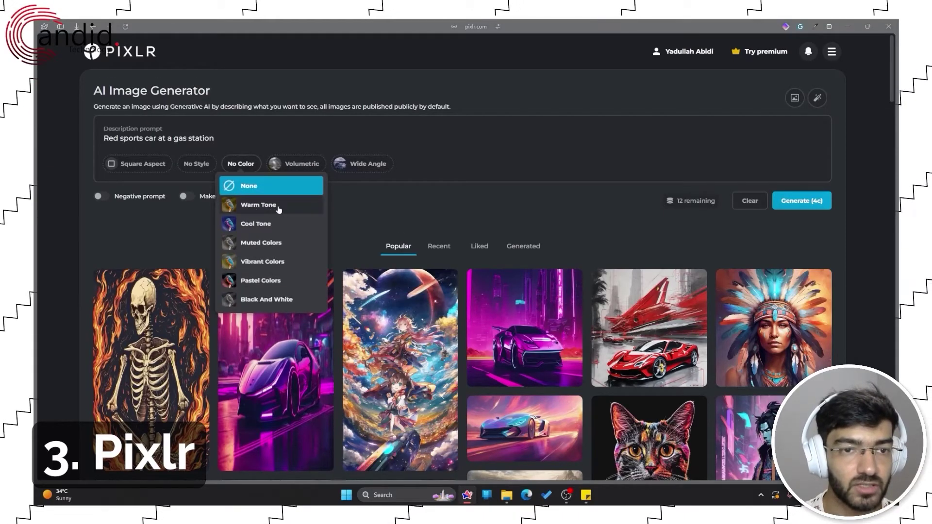
click(196, 163)
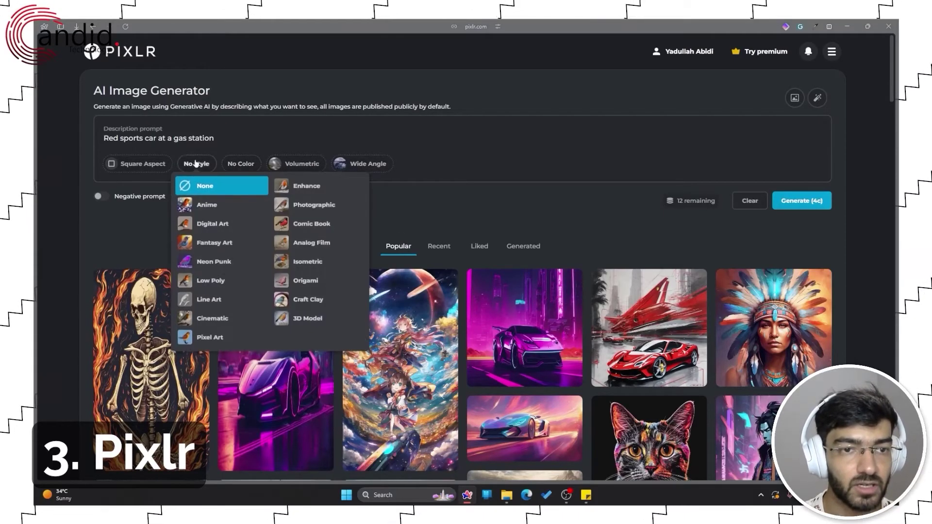
click(318, 213)
click(153, 166)
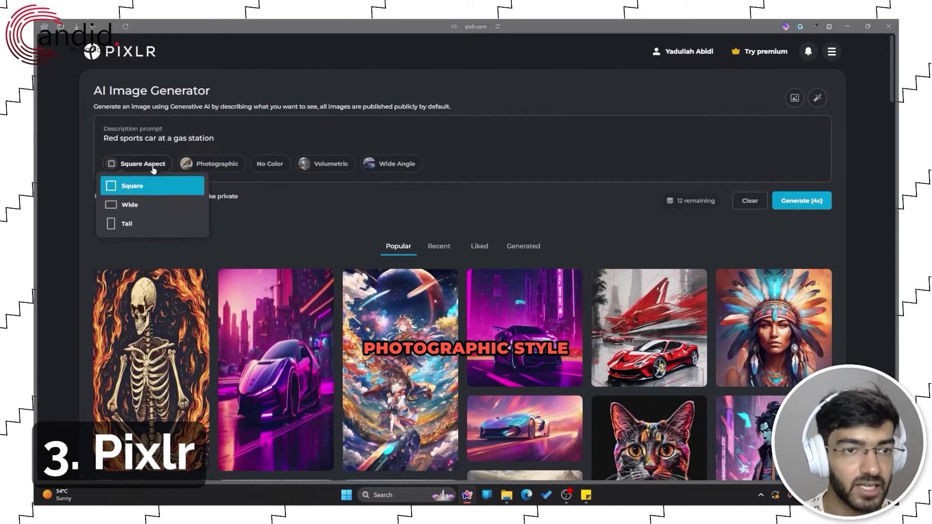
click(152, 206)
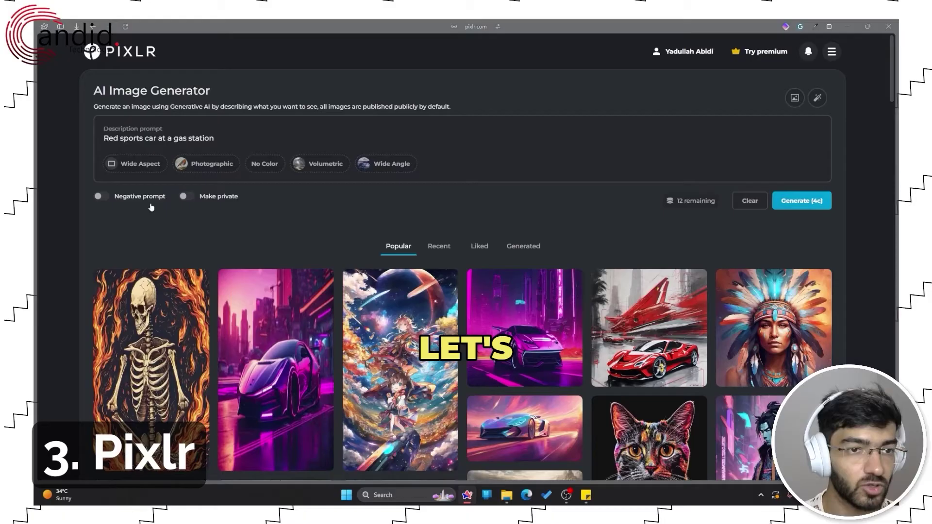
click(806, 203)
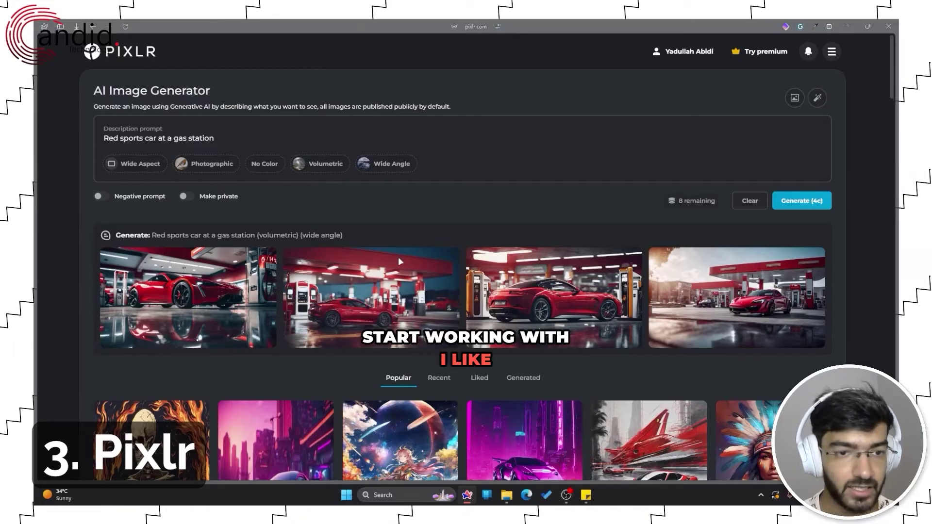
- Preview the first generated red sports car image full size, then close the preview
click(197, 285)
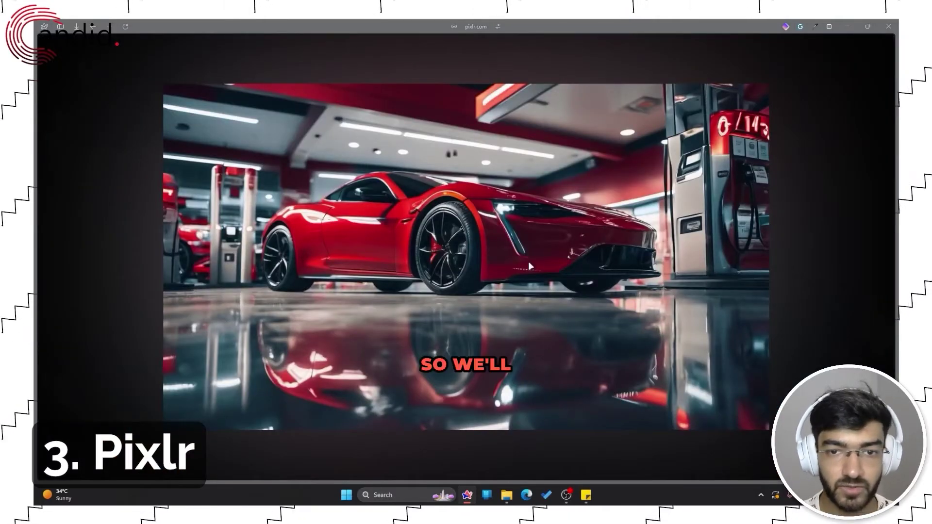
click(801, 180)
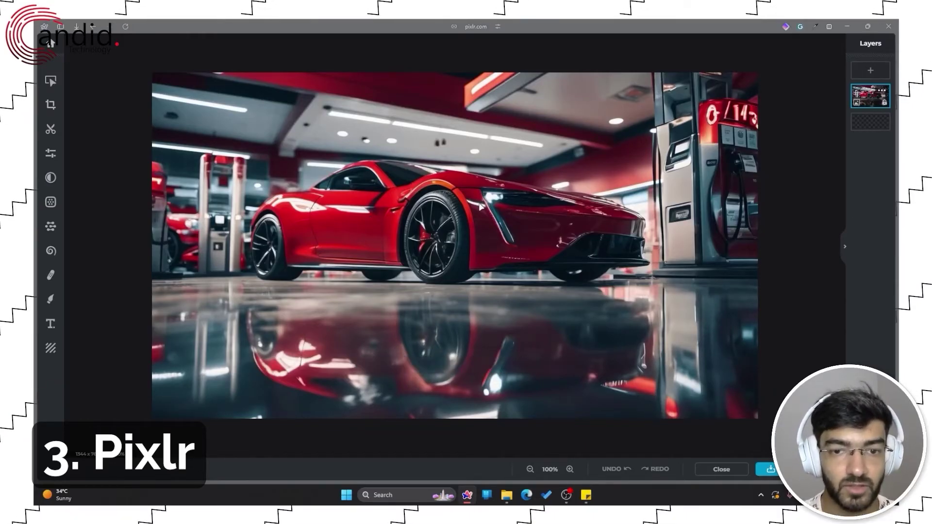
- Adjust the car photo to vibrance 72, saturation 45, temperature −28, tint 15 and vignette 31
click(50, 81)
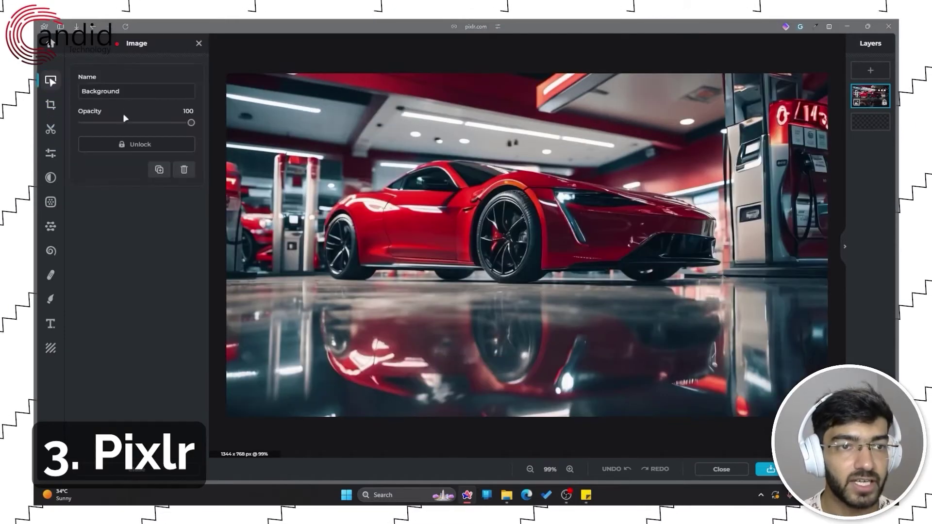
click(198, 44)
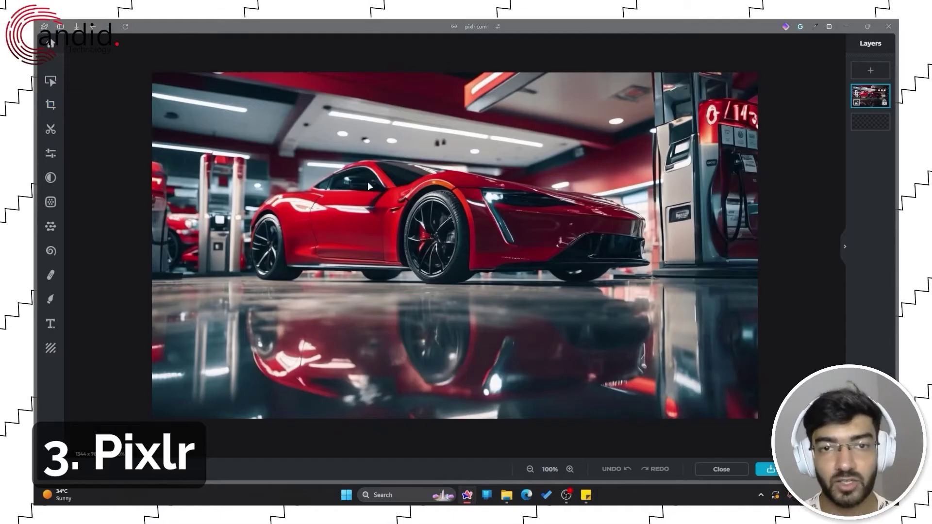
click(50, 153)
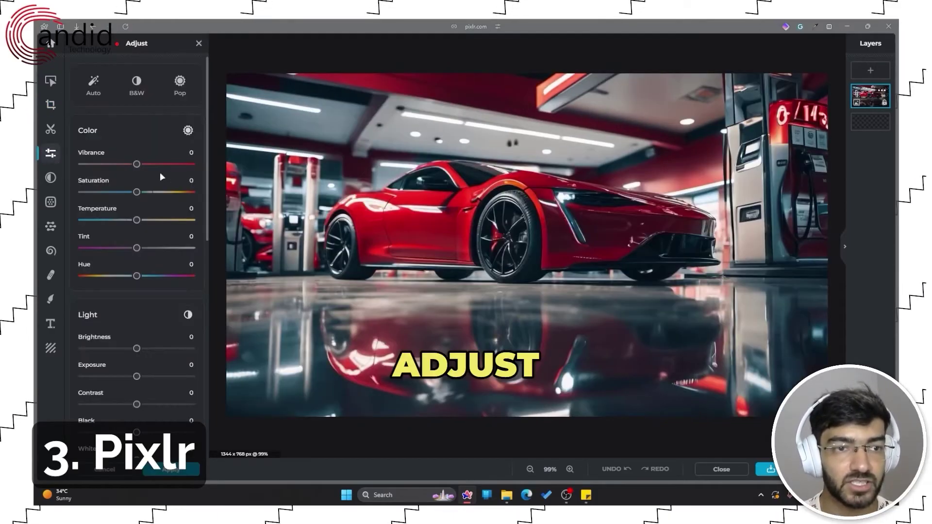
drag(137, 164, 177, 164)
drag(136, 192, 162, 192)
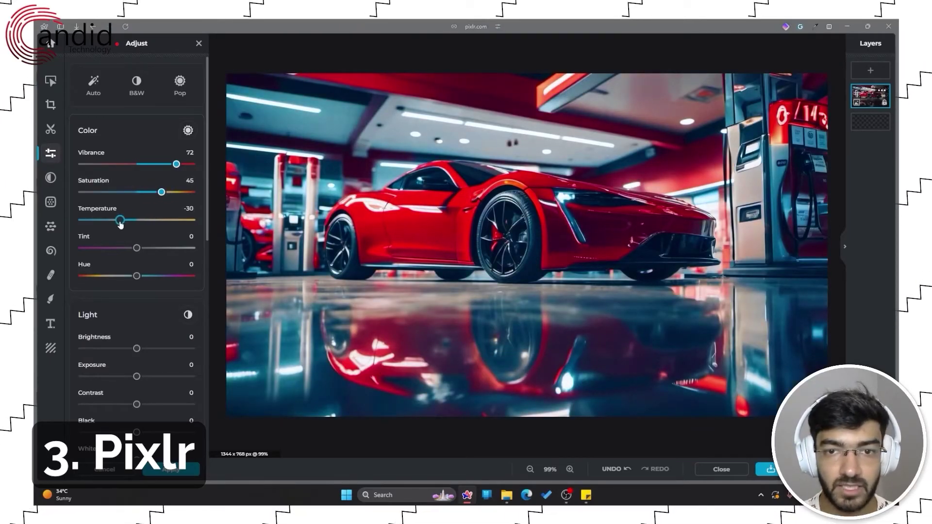
drag(120, 224, 136, 276)
scroll(132, 252, down, 3)
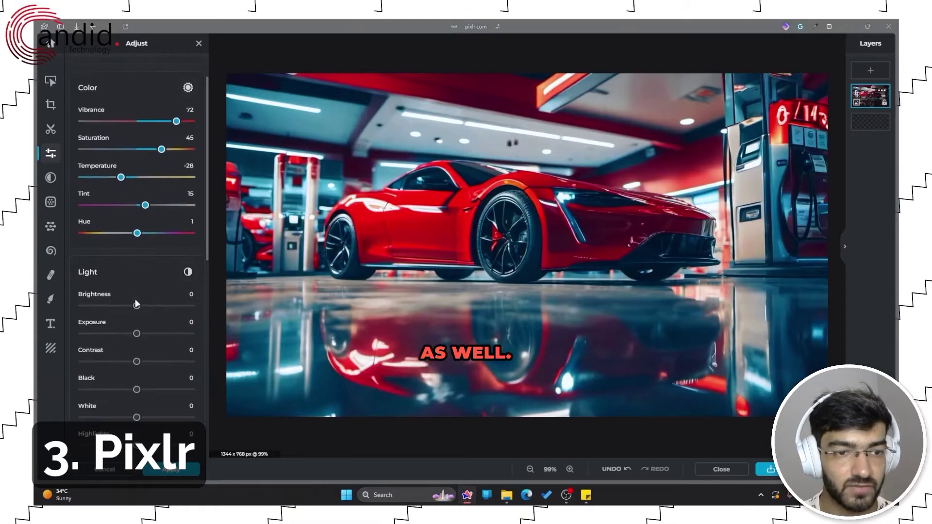
scroll(131, 241, down, 5)
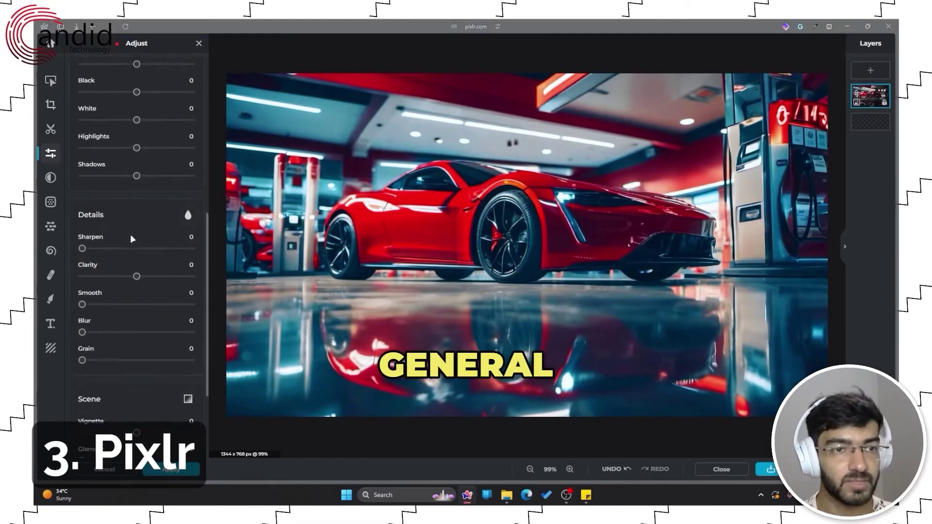
scroll(130, 234, down, 2)
drag(137, 299, 153, 300)
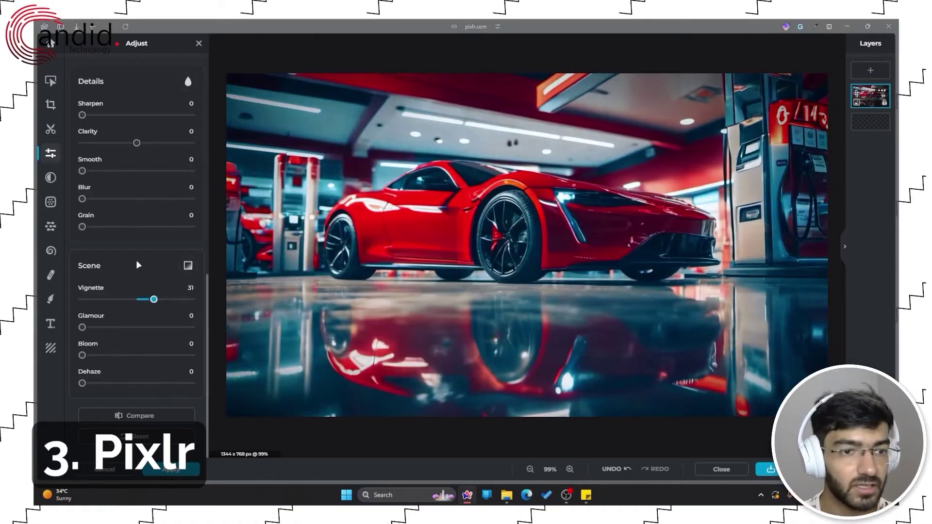
scroll(136, 260, up, 3)
- Apply the Style preset from the Cement/Style/Mold effect category to the car photo
click(50, 178)
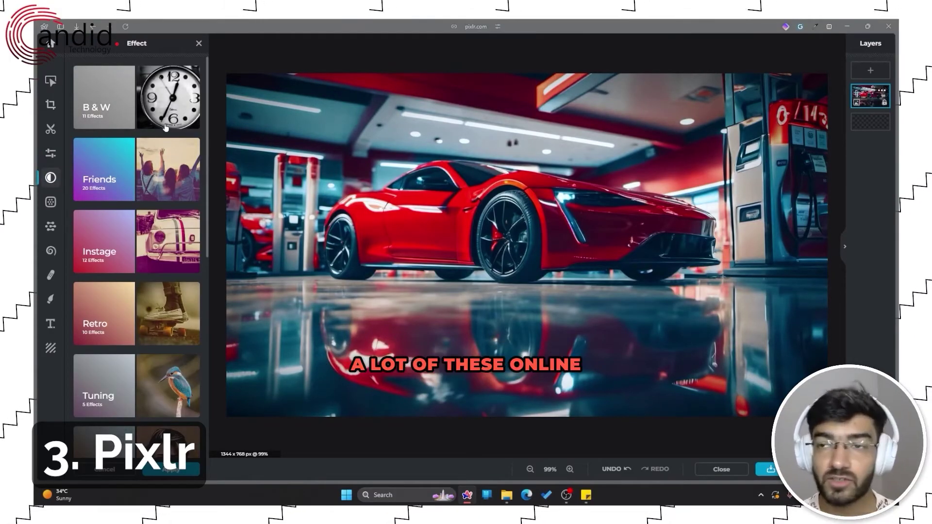
scroll(154, 243, down, 2)
scroll(153, 243, down, 2)
scroll(165, 272, down, 2)
click(162, 184)
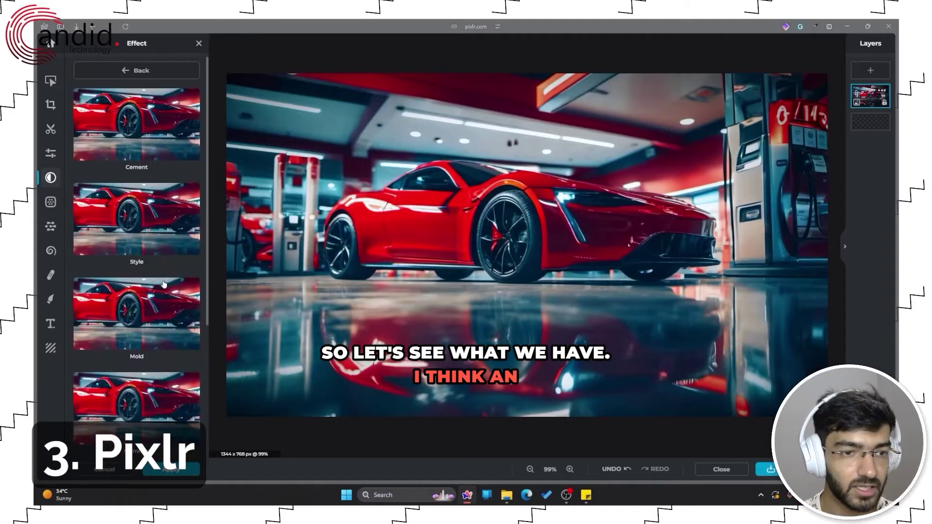
click(157, 217)
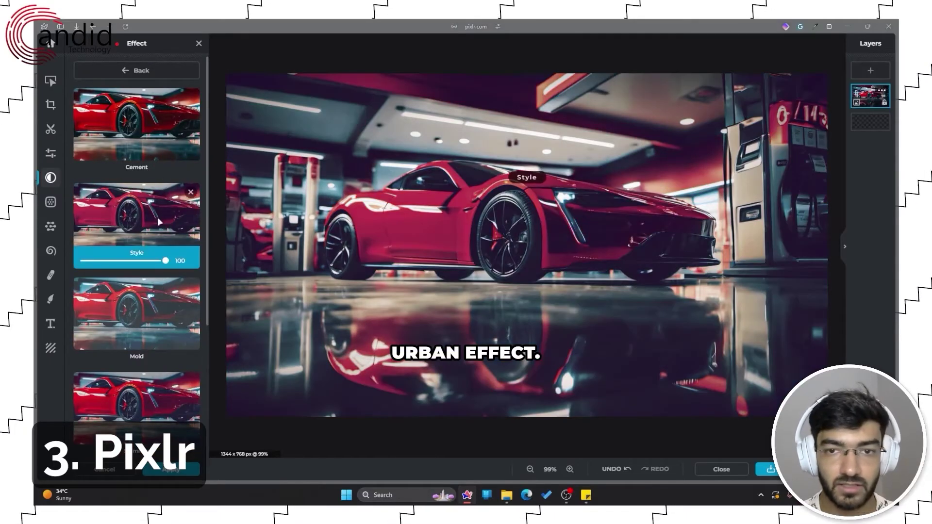
- Browse the Filter, AI Tools, Liquify, Retouch, Draw and Text panels, then return to Arrange
click(51, 202)
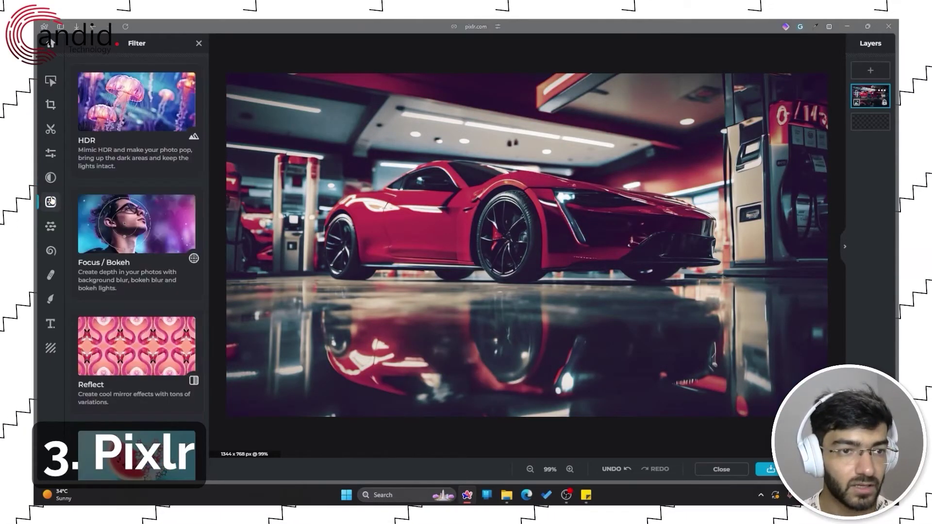
scroll(132, 145, down, 1)
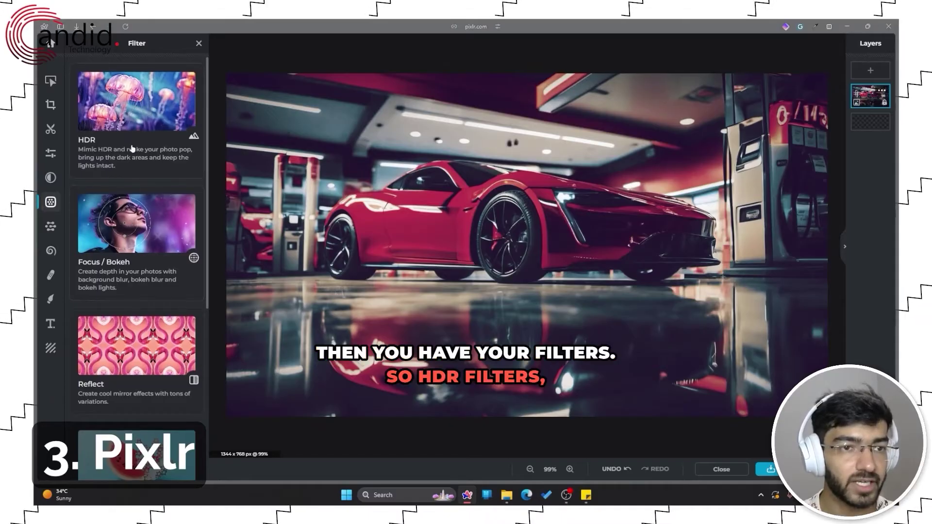
scroll(131, 160, down, 2)
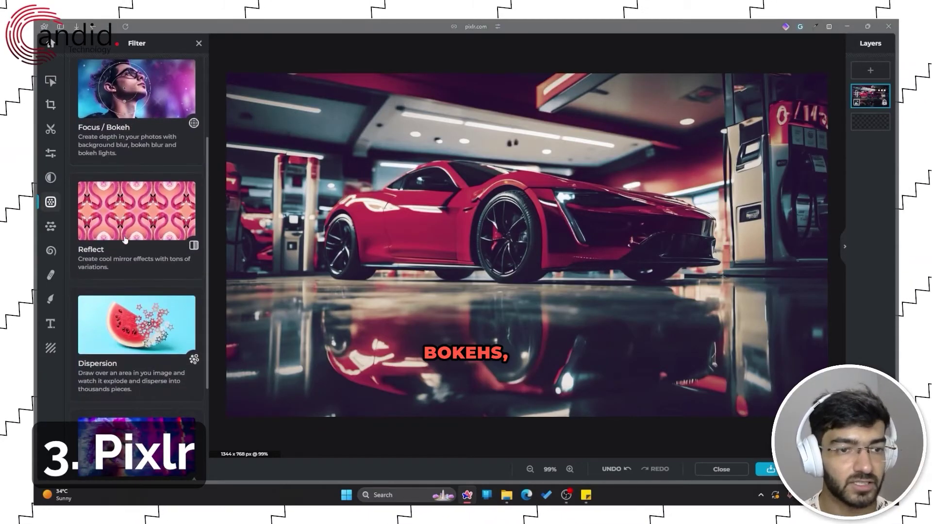
scroll(131, 160, down, 2)
click(51, 226)
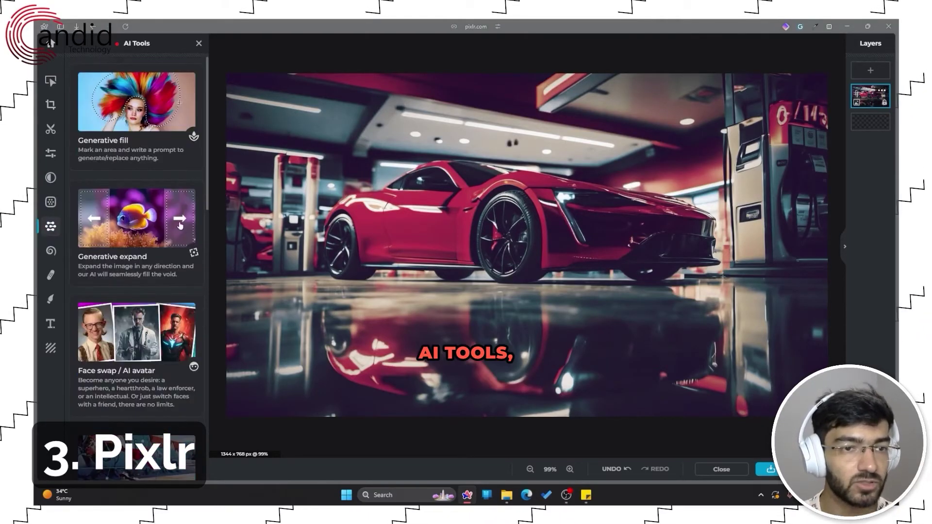
scroll(141, 146, down, 4)
click(50, 250)
click(51, 275)
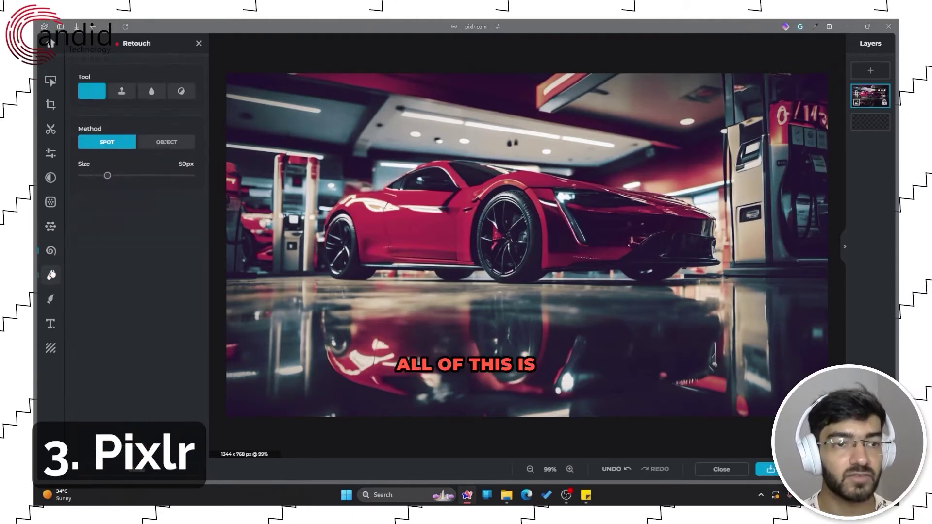
click(50, 299)
click(51, 325)
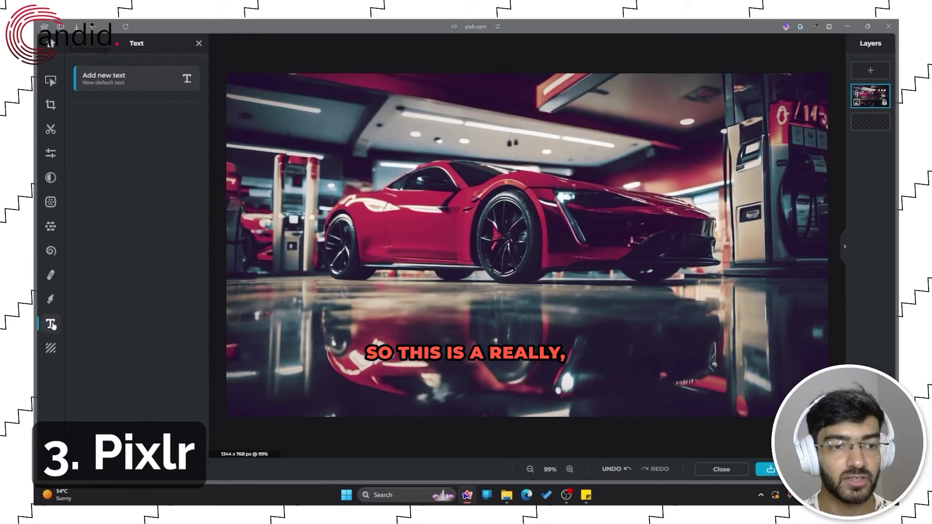
click(50, 80)
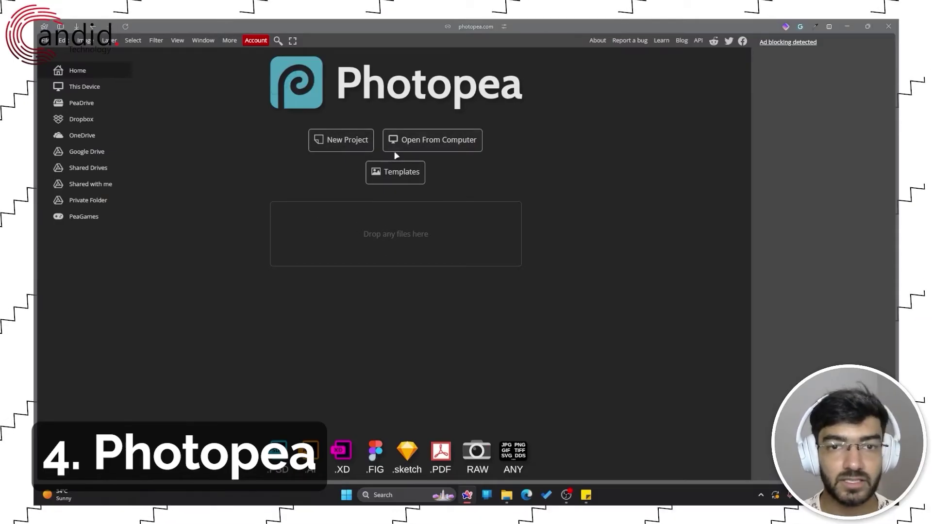
click(433, 142)
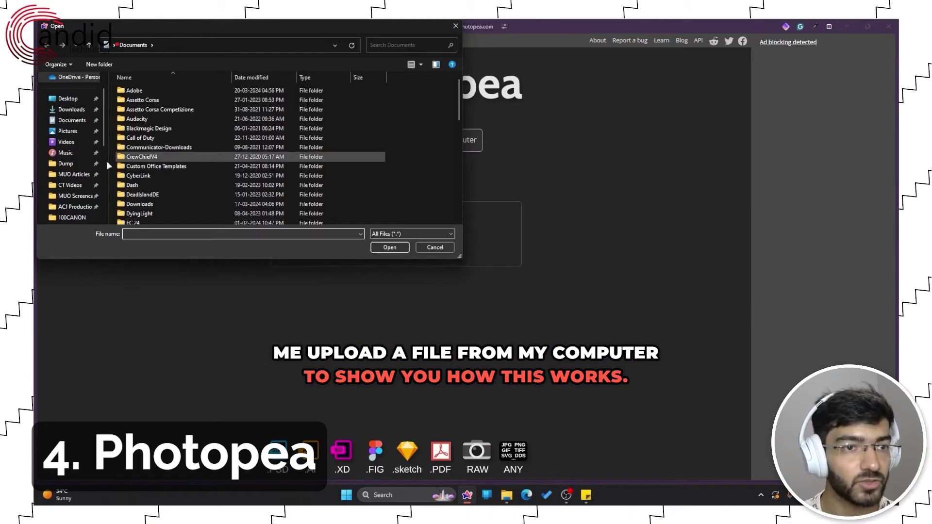
click(68, 131)
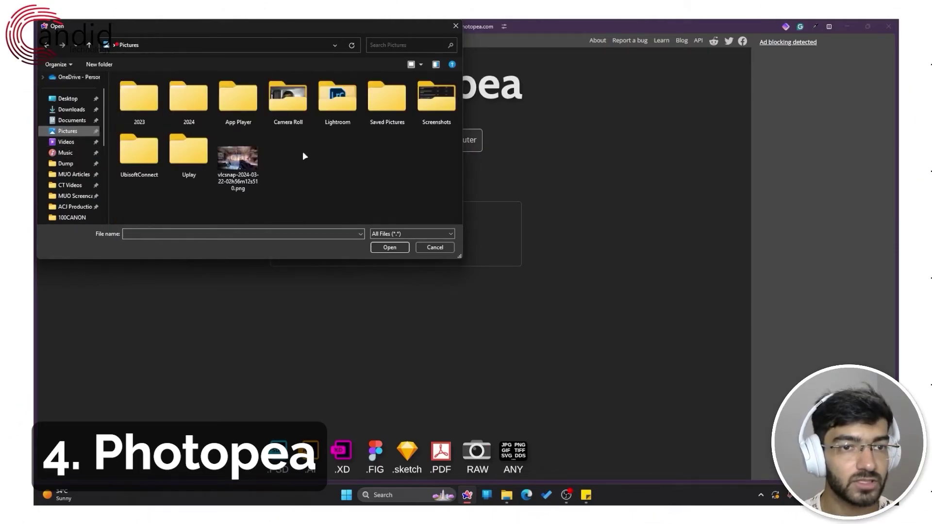
double_click(437, 99)
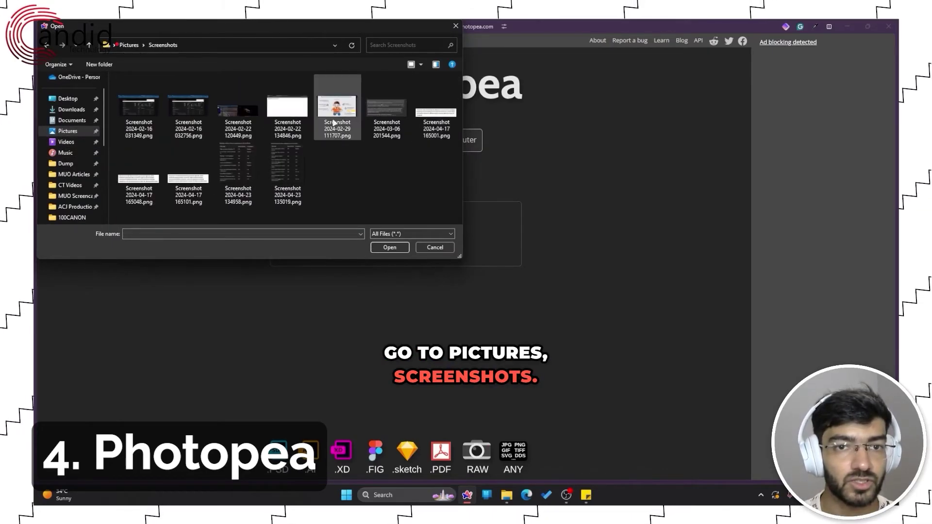
key(alt+Left)
double_click(237, 153)
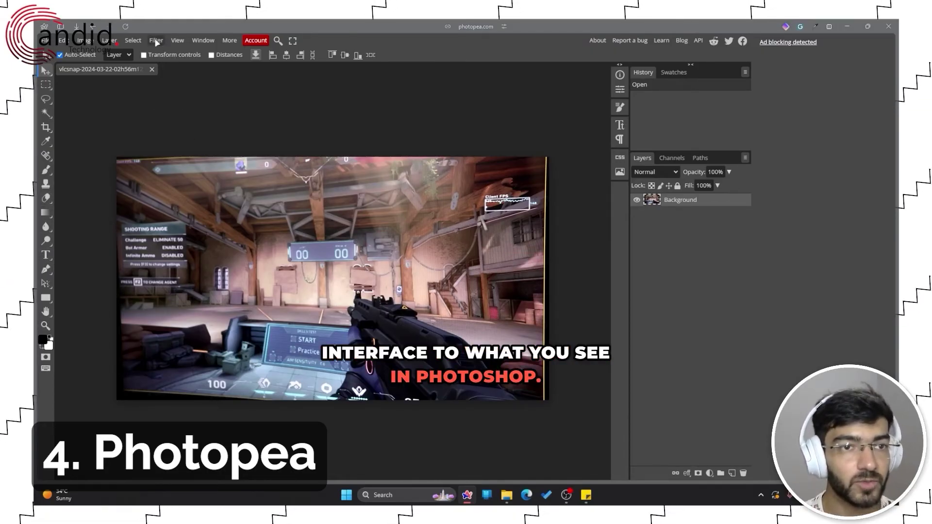
- Scale the screenshot to about 87.47% and centre it on the canvas
click(171, 55)
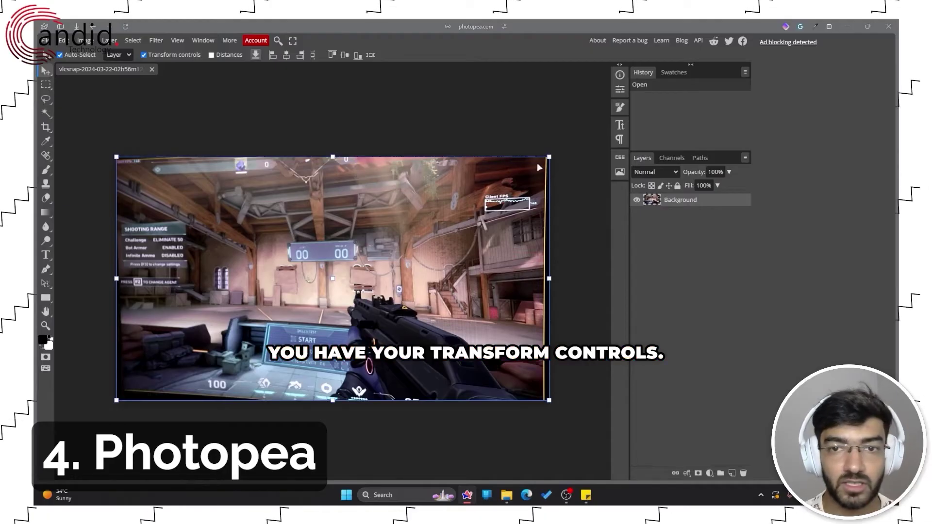
drag(549, 157, 487, 172)
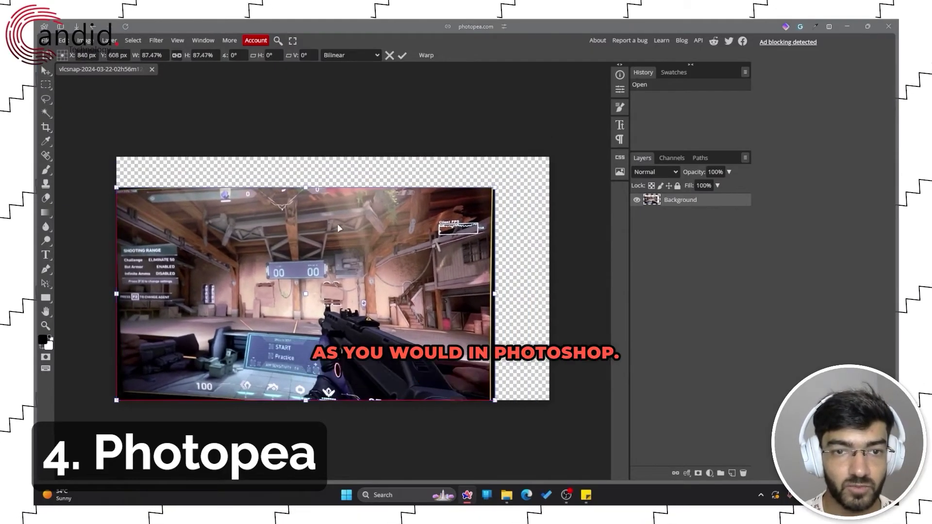
drag(342, 219, 362, 211)
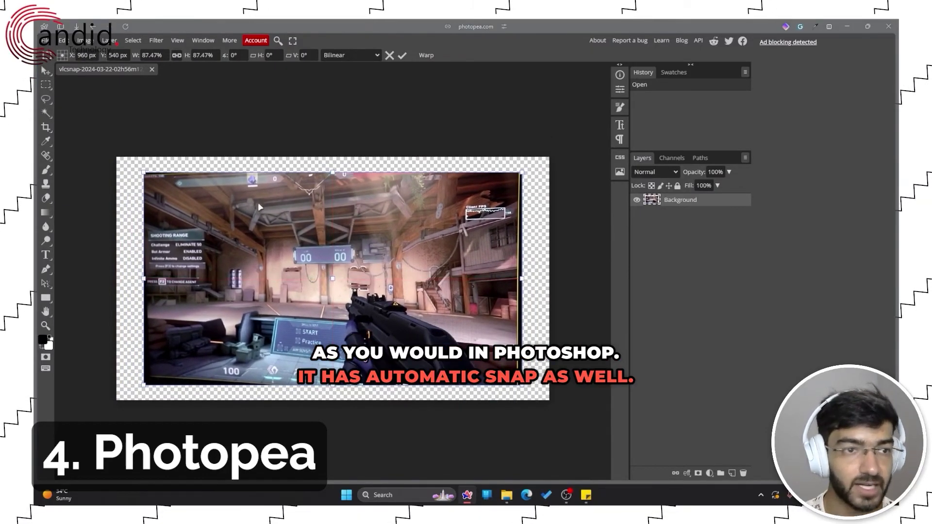
- Commit the resize and switch to the Magnetic Lasso from the lasso flyout
click(45, 97)
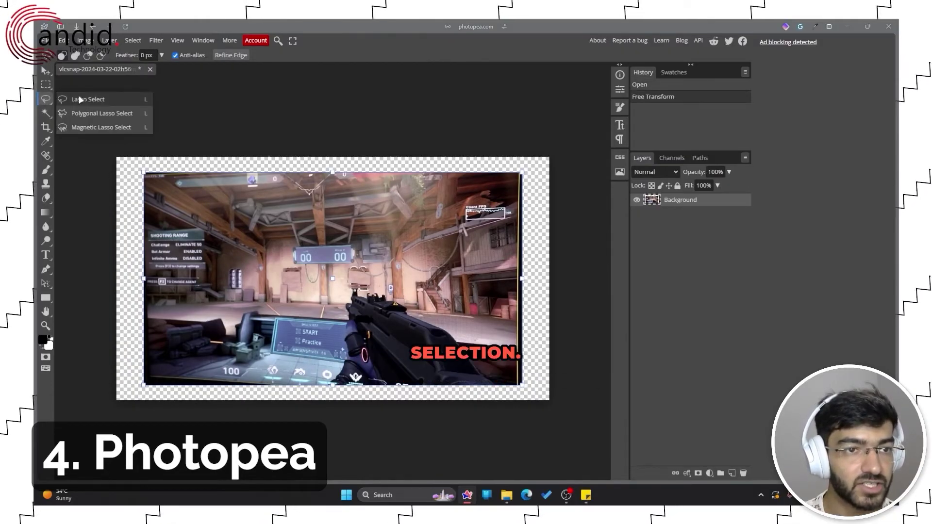
click(105, 127)
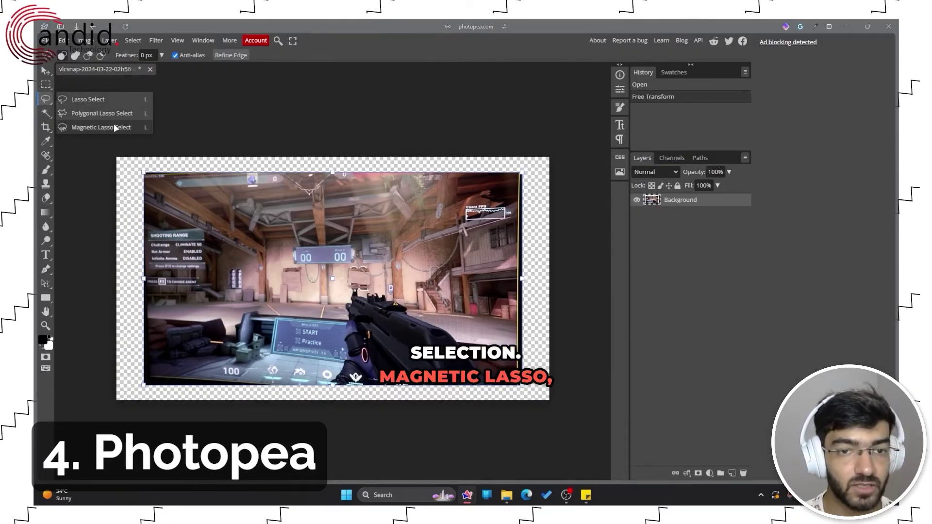
click(115, 127)
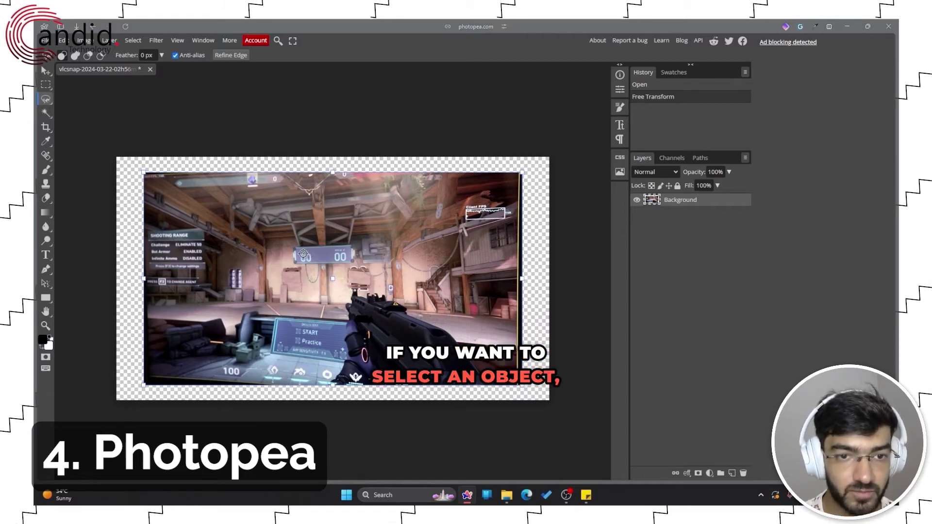
scroll(303, 253, up, 3)
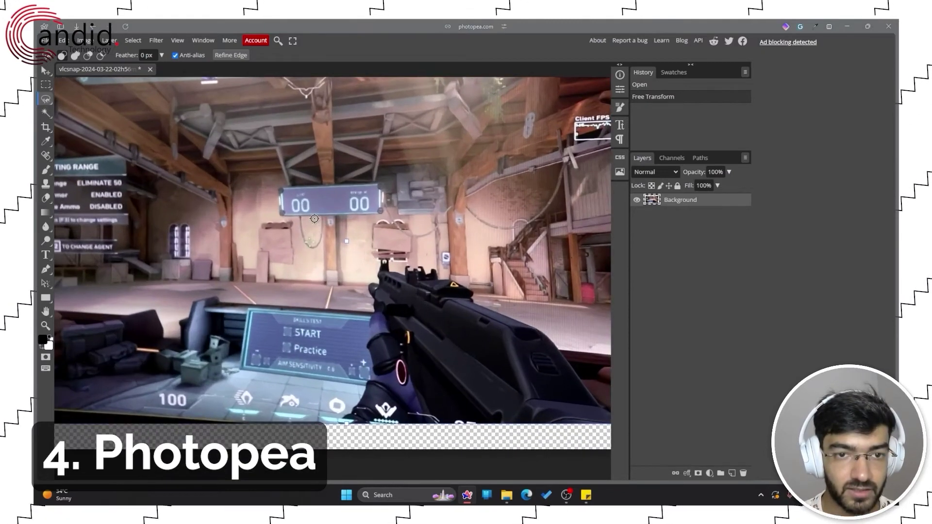
scroll(315, 216, up, 4)
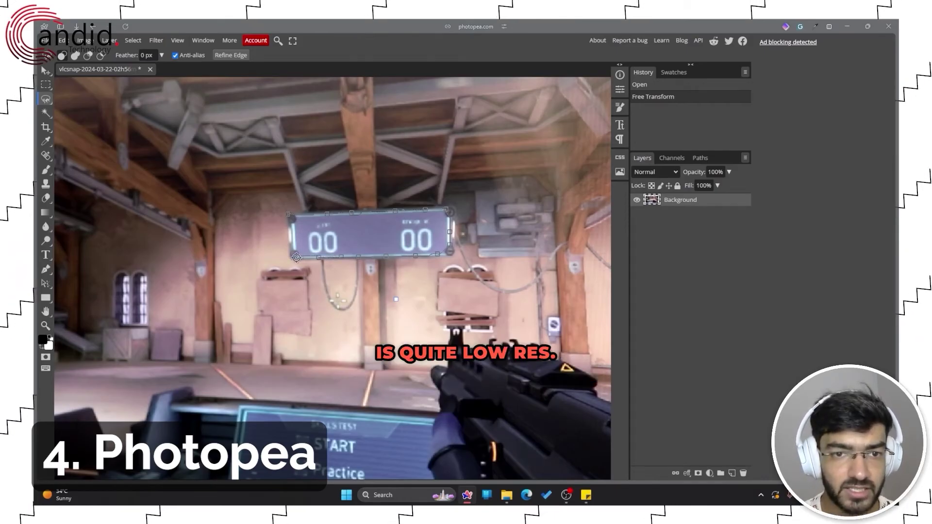
- Close the lasso around the score display and move it up and to the right
click(285, 218)
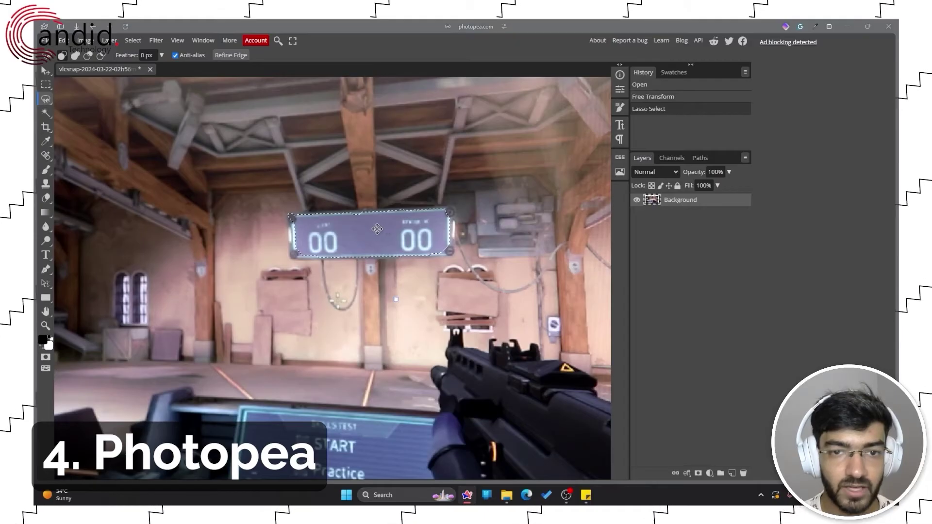
key(v)
drag(376, 230, 472, 147)
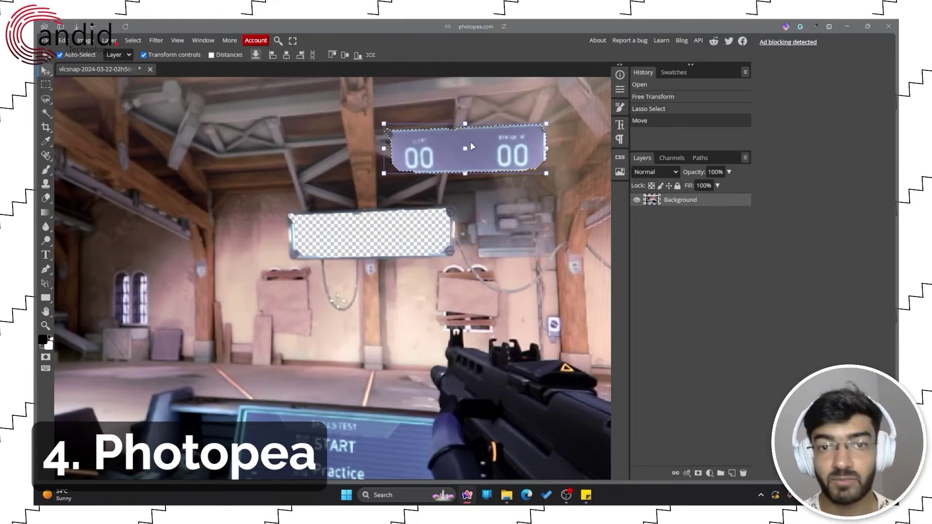
- Try selecting the gun with the Magic Wand, then undo the selection
click(52, 117)
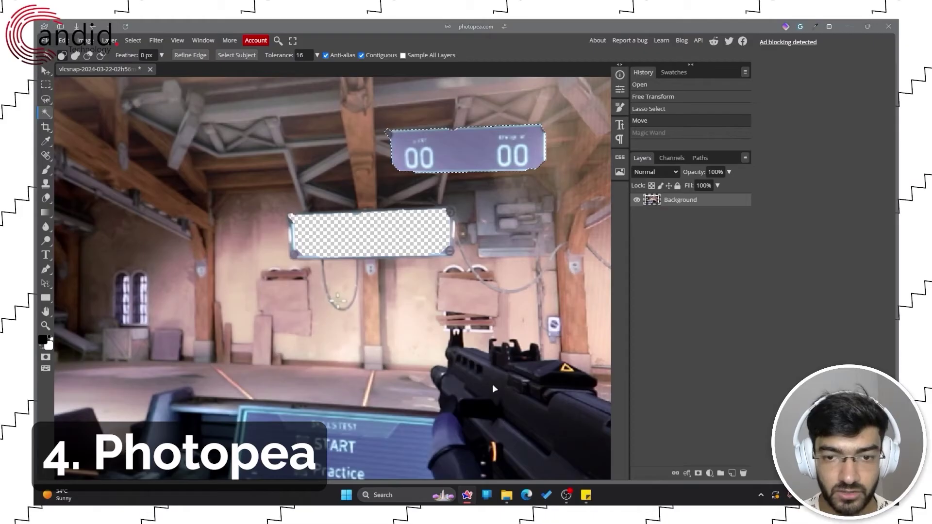
click(485, 382)
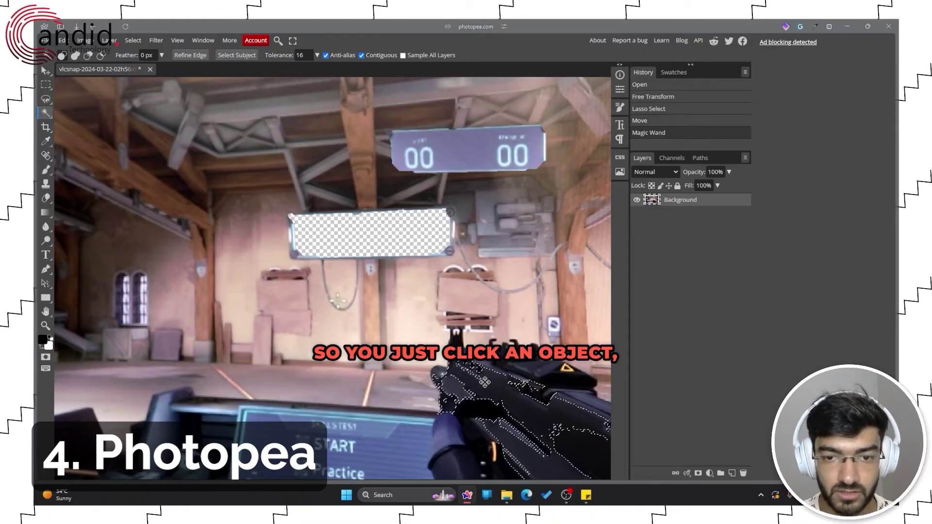
key(ctrl+z)
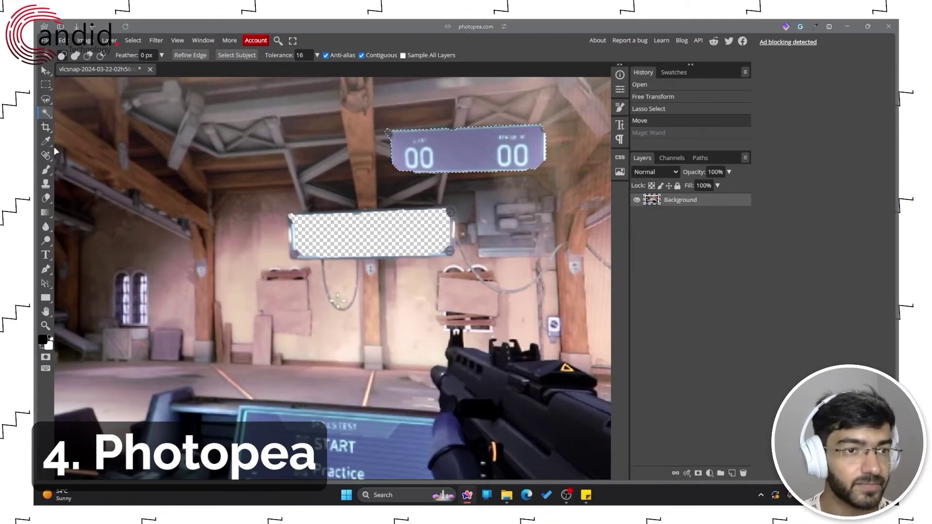
- Spot-heal patches on the wall below the sign, then move the score display back over its hole
click(47, 158)
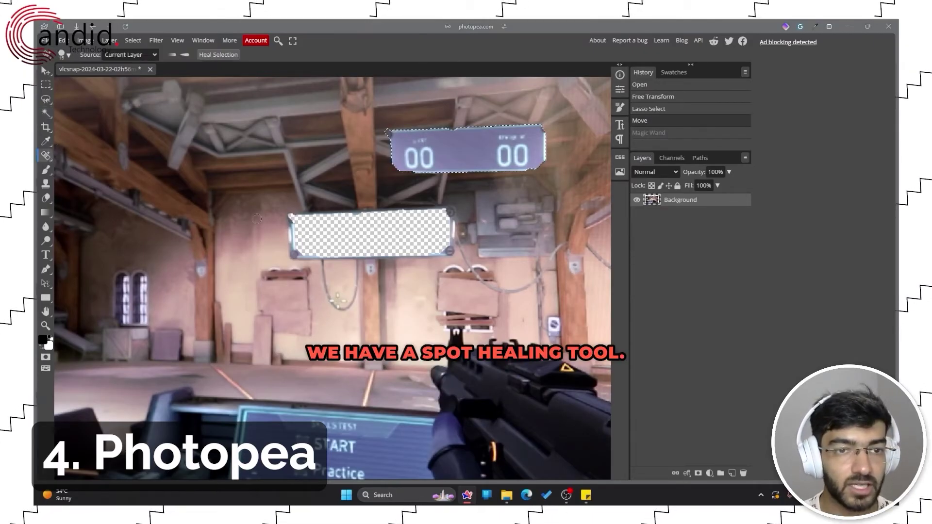
click(343, 234)
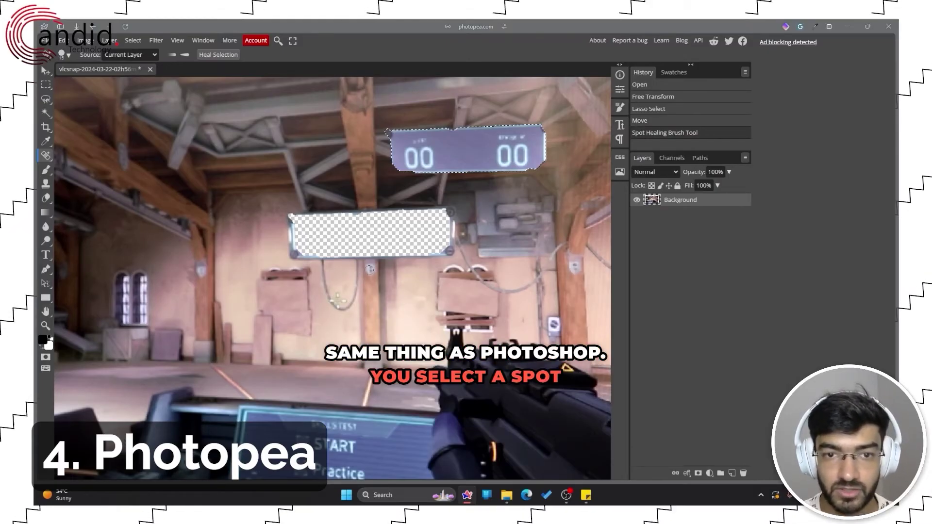
click(388, 239)
click(389, 239)
click(425, 304)
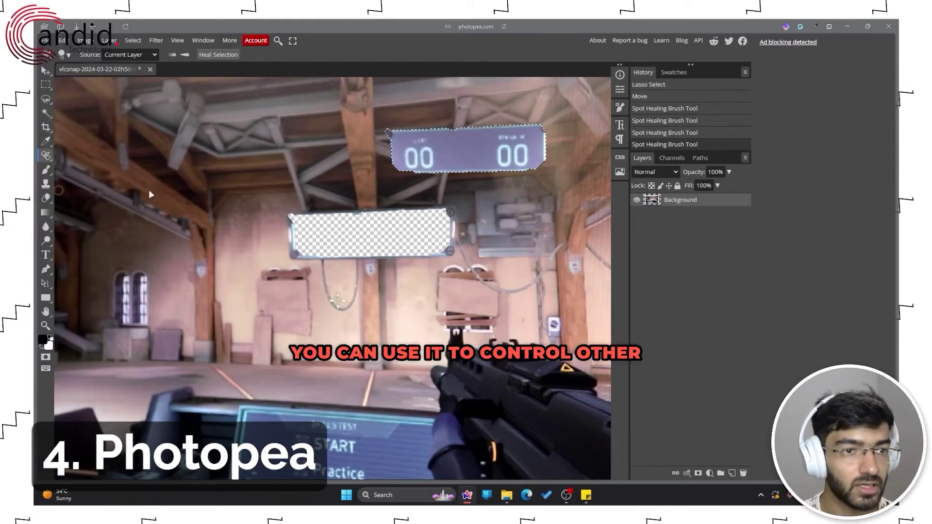
click(46, 170)
click(46, 184)
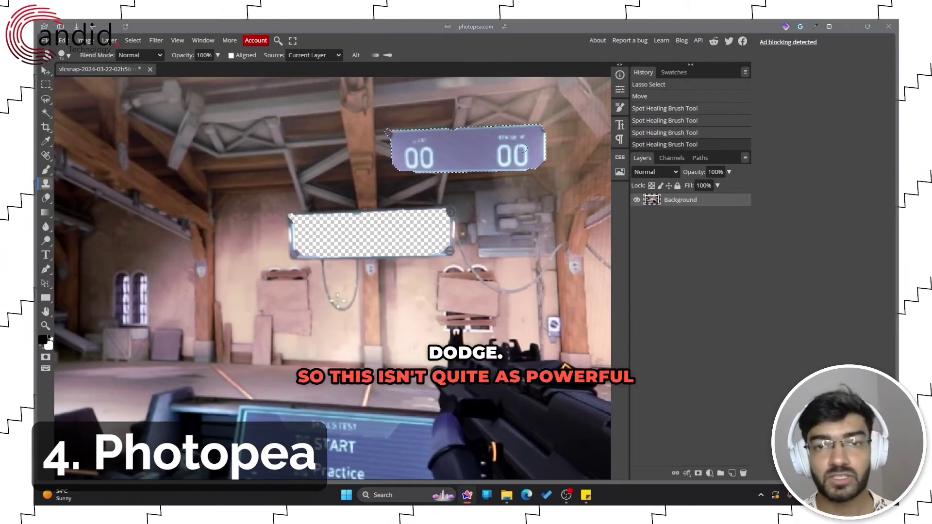
key(v)
mouse_move(503, 149)
mouse_down()
mouse_move(462, 170)
mouse_move(409, 238)
mouse_up()
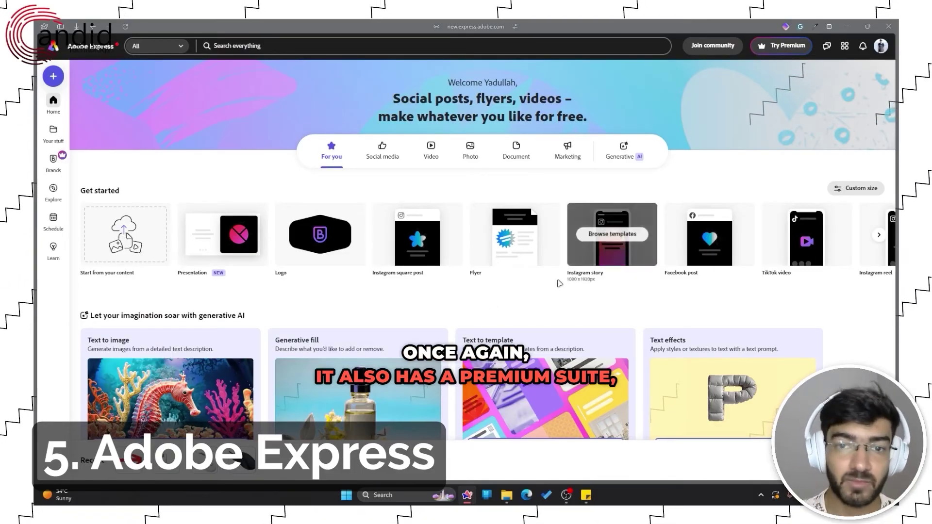
scroll(449, 291, down, 5)
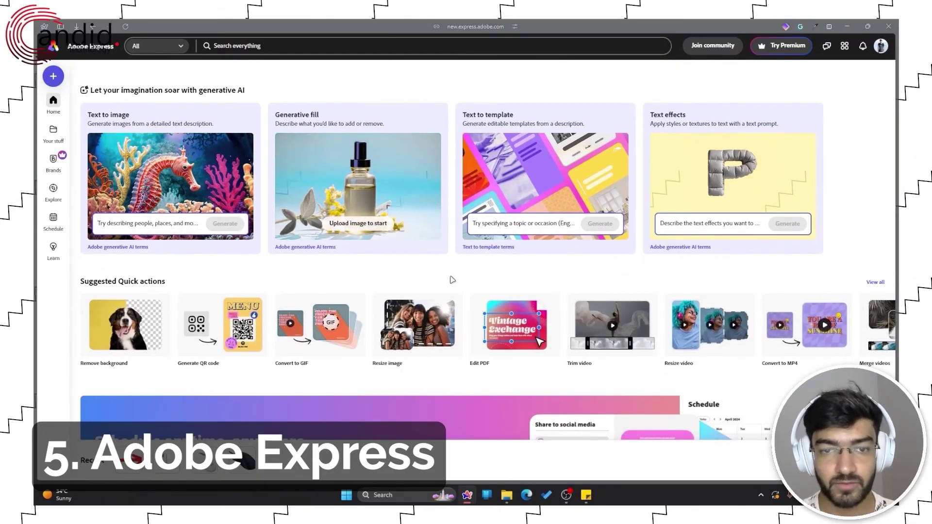
scroll(450, 292, down, 1)
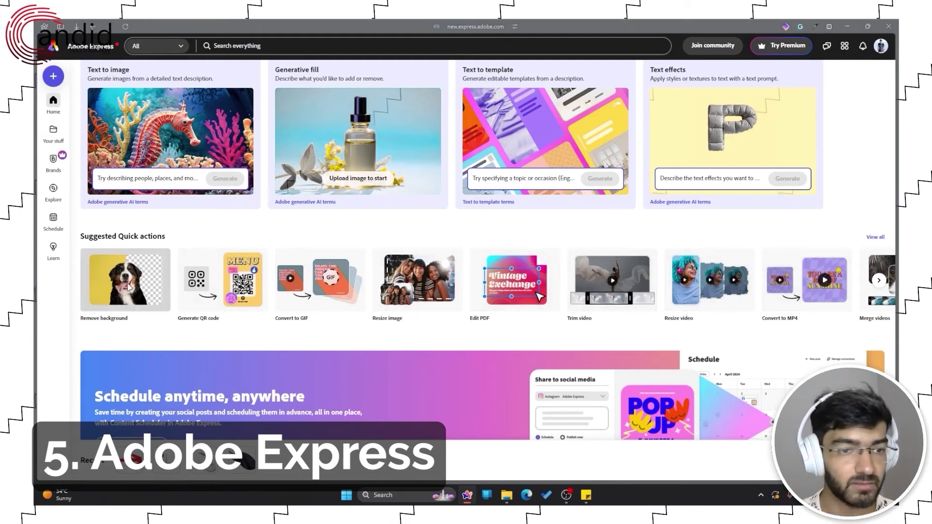
scroll(308, 290, down, 3)
scroll(376, 294, up, 10)
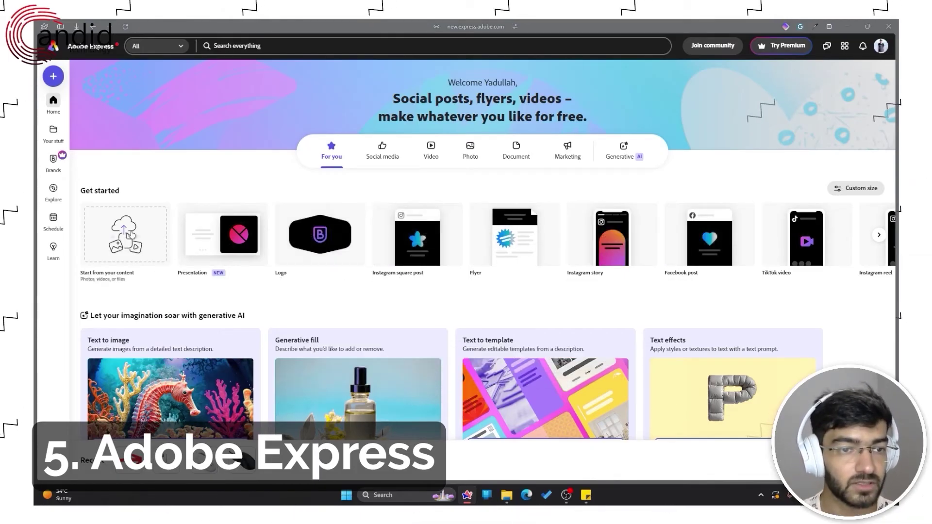
- Upload the vlcsnap game screenshot from Pictures and start a Landscape 16:9 design with it
click(129, 235)
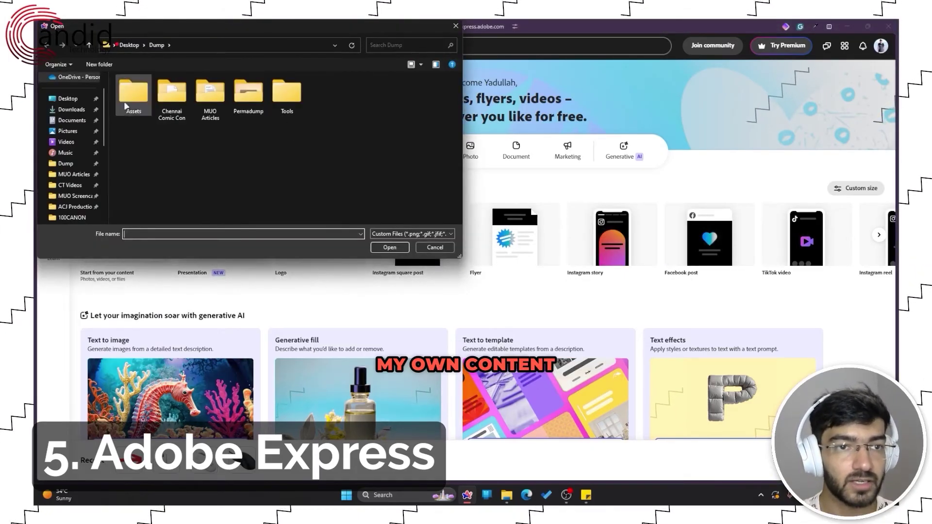
click(66, 141)
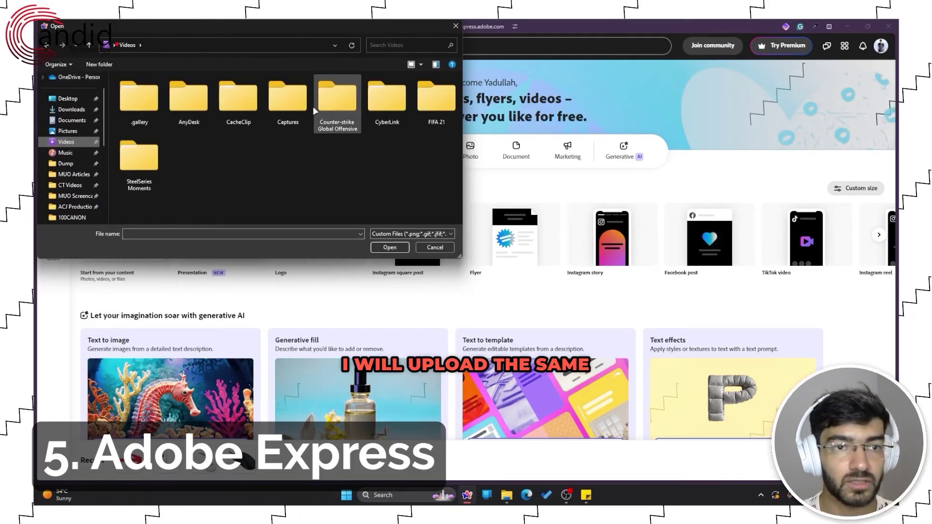
click(68, 131)
double_click(236, 146)
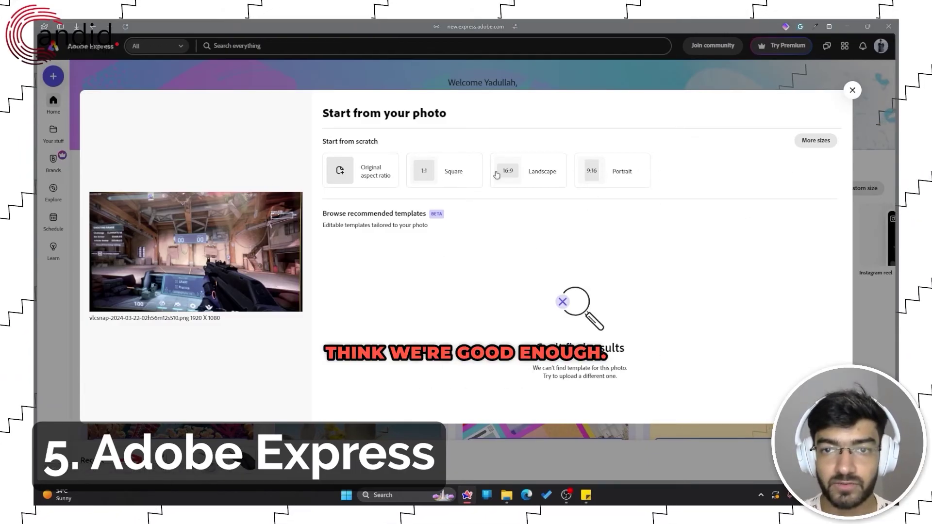
click(550, 175)
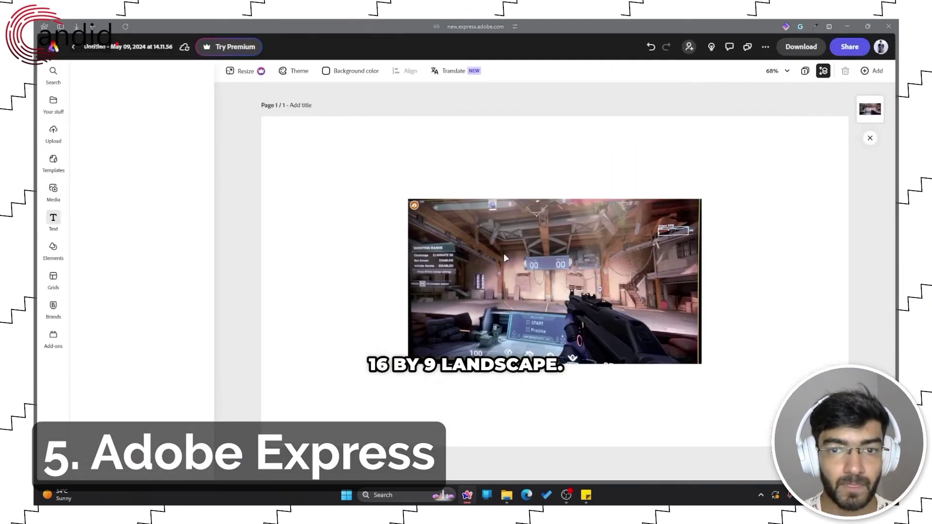
- Reposition the screenshot, remove its background, and enlarge the cut-out gun across the page
drag(536, 261, 521, 251)
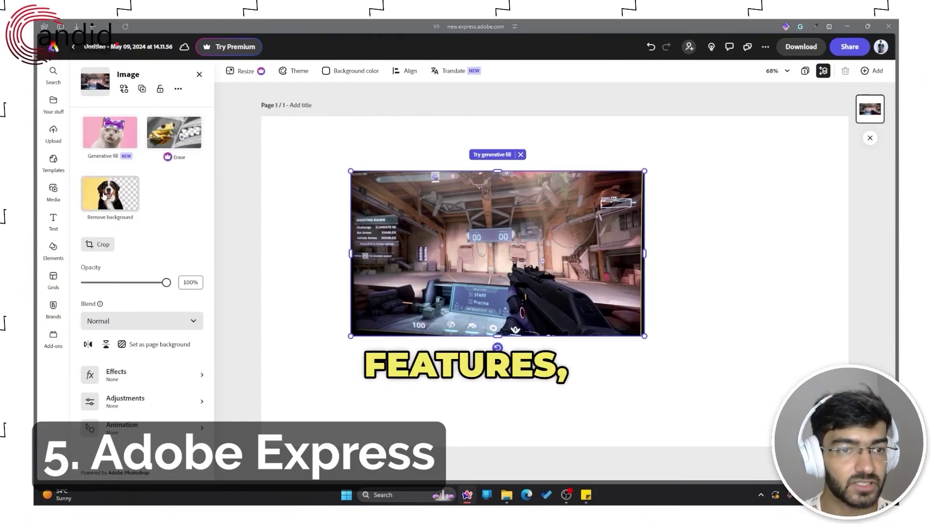
drag(540, 292, 534, 286)
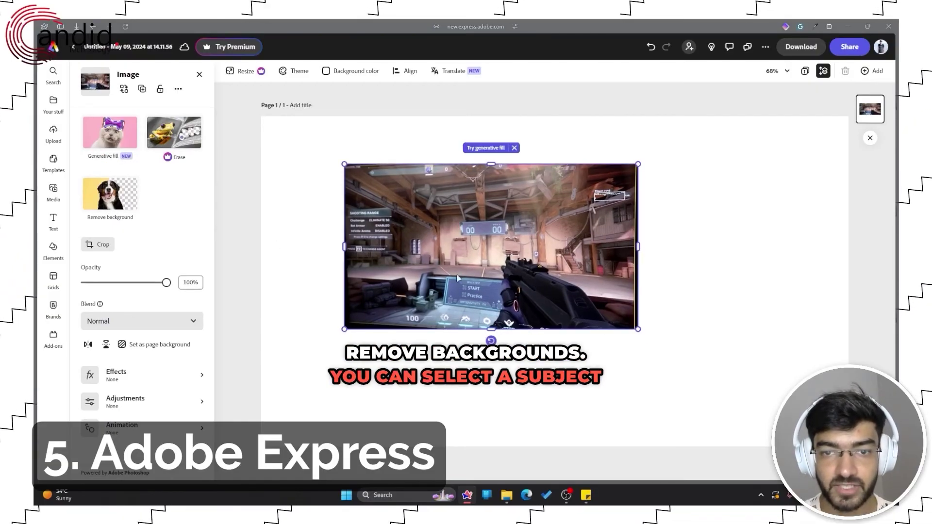
click(123, 192)
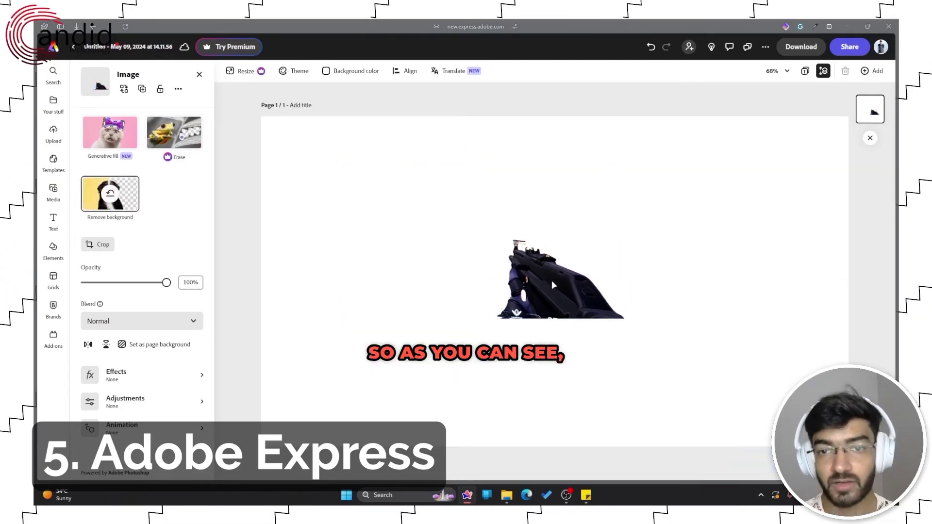
drag(551, 281, 551, 282)
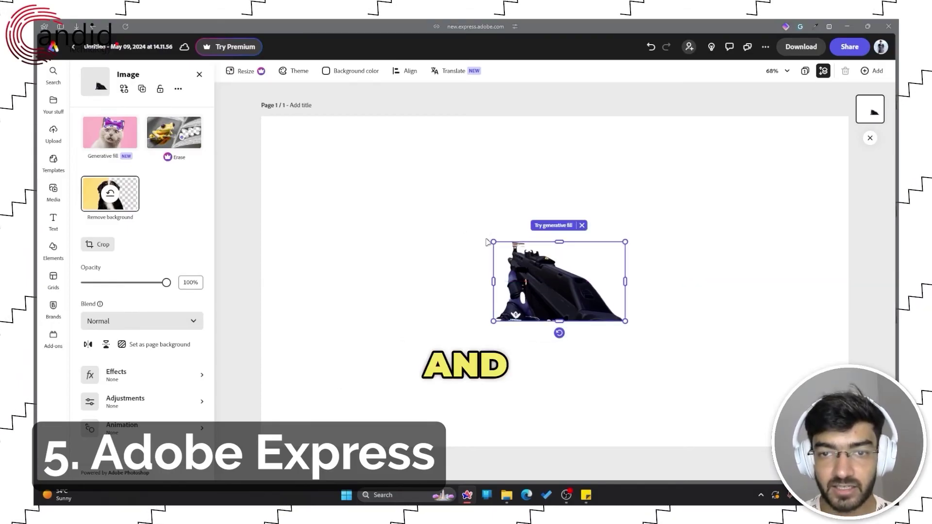
drag(493, 242, 375, 170)
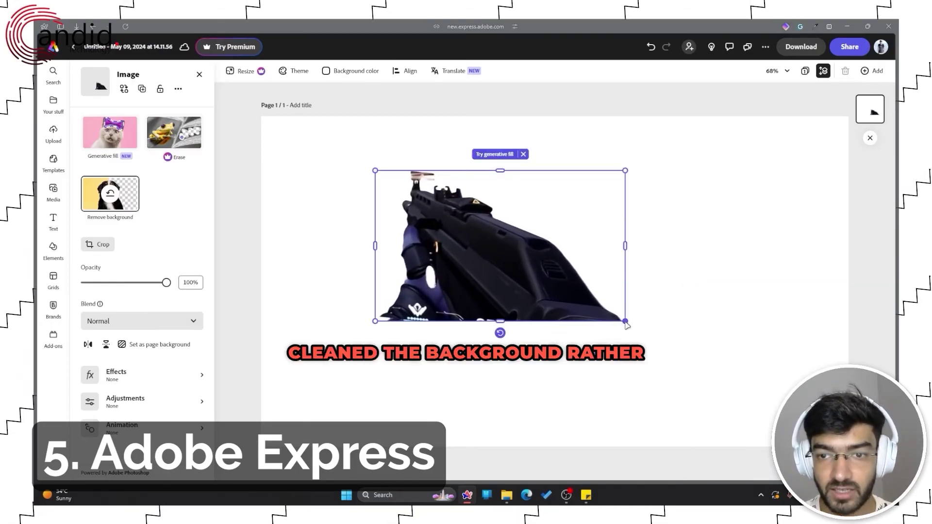
drag(627, 323, 763, 401)
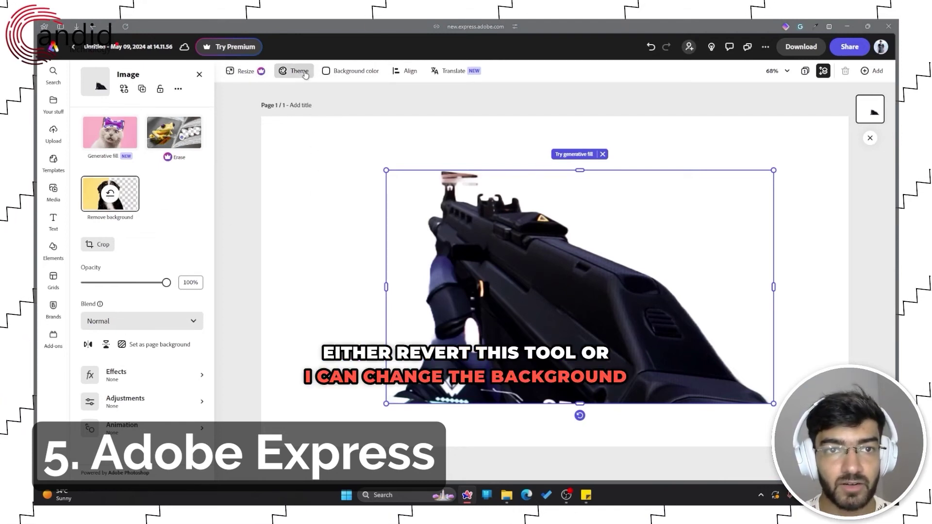
- Decline the Generative fill AI terms, show the Text templates, and nudge the gun slightly up-left
click(111, 135)
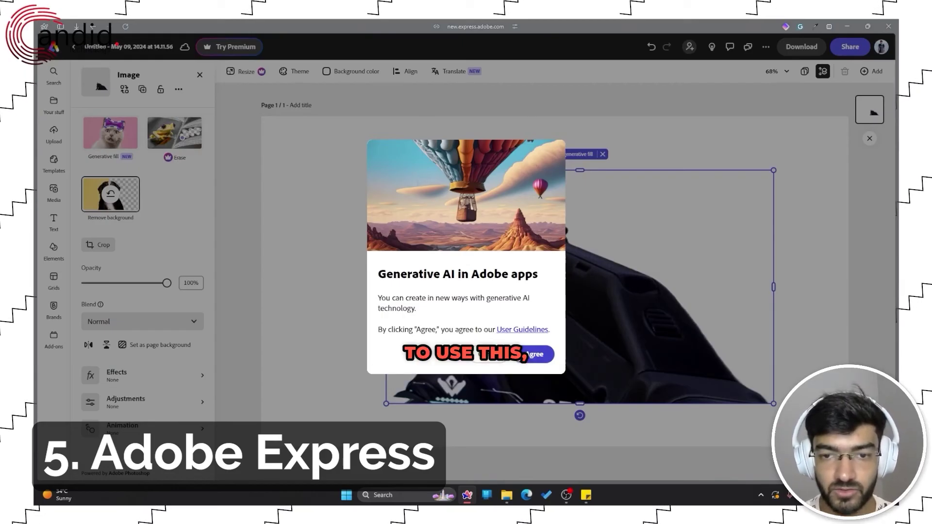
click(534, 354)
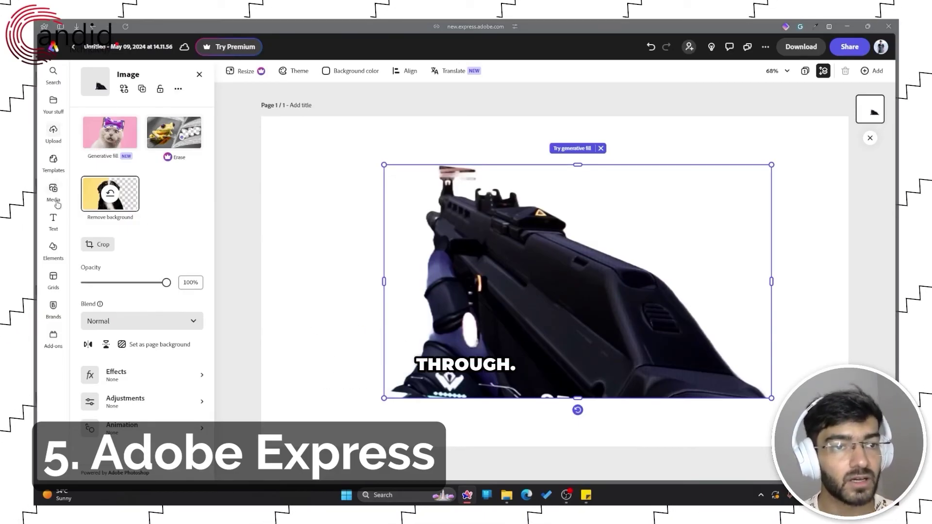
click(54, 220)
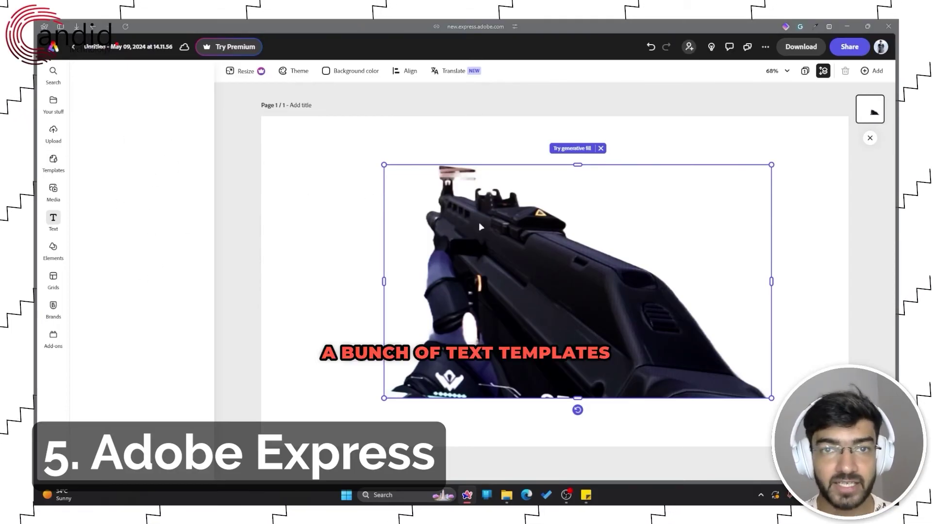
drag(505, 236, 488, 229)
- Deselect the gun and browse the Elements library and photo Grid layouts
click(312, 160)
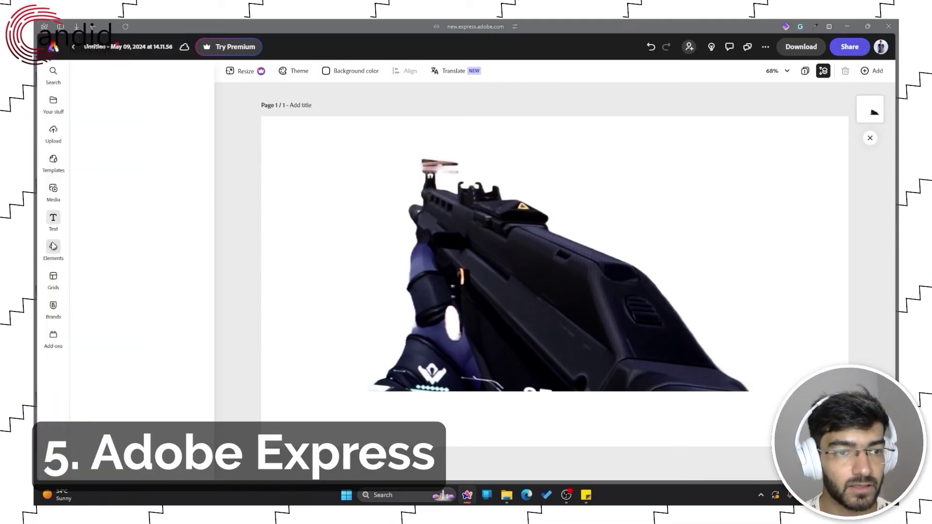
click(53, 246)
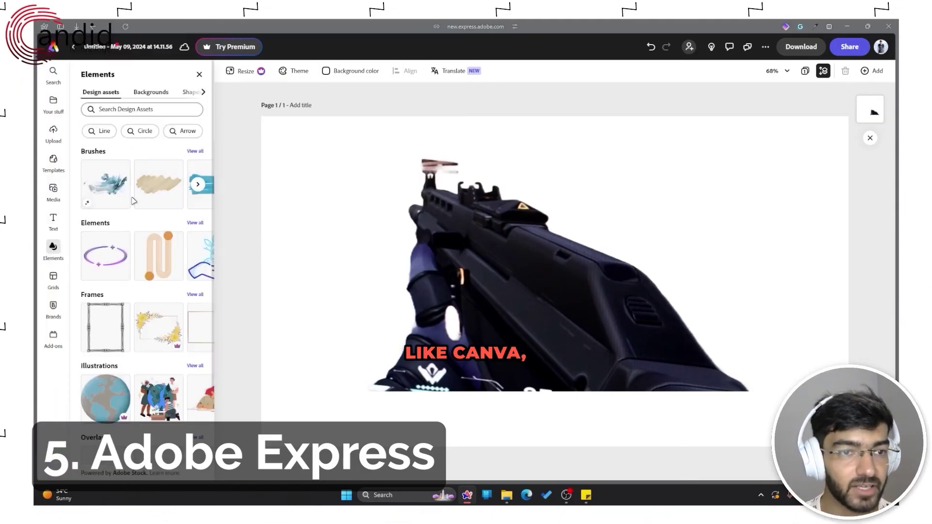
scroll(134, 201, down, 3)
scroll(112, 239, up, 4)
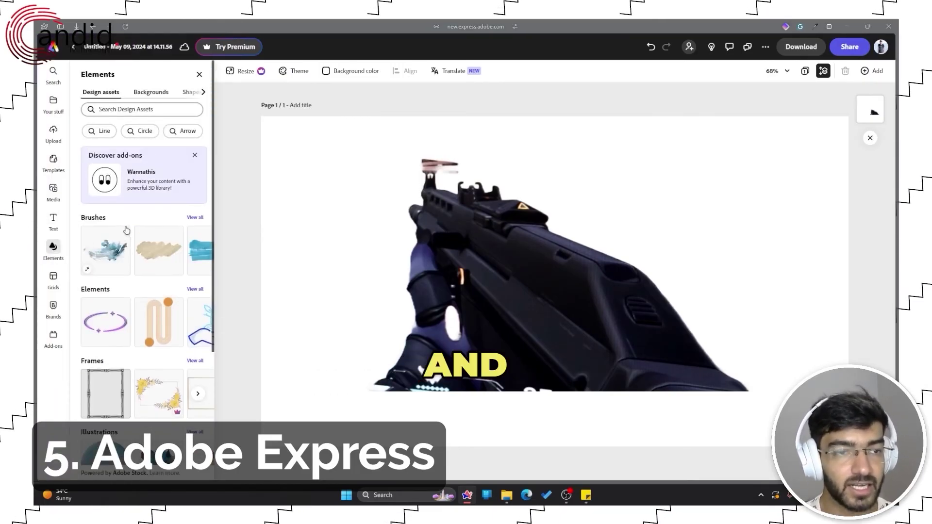
click(63, 283)
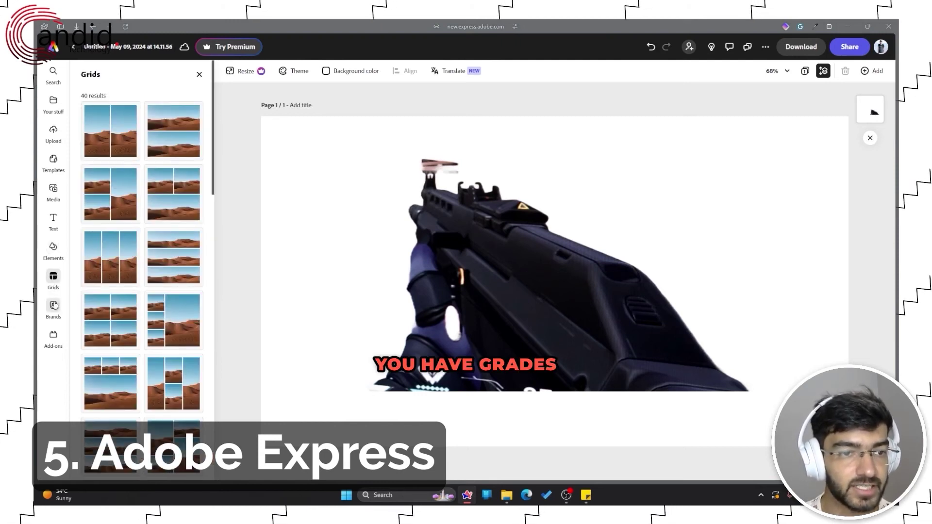
- Browse the Add-ons and Templates libraries, then reselect the gun image
click(54, 338)
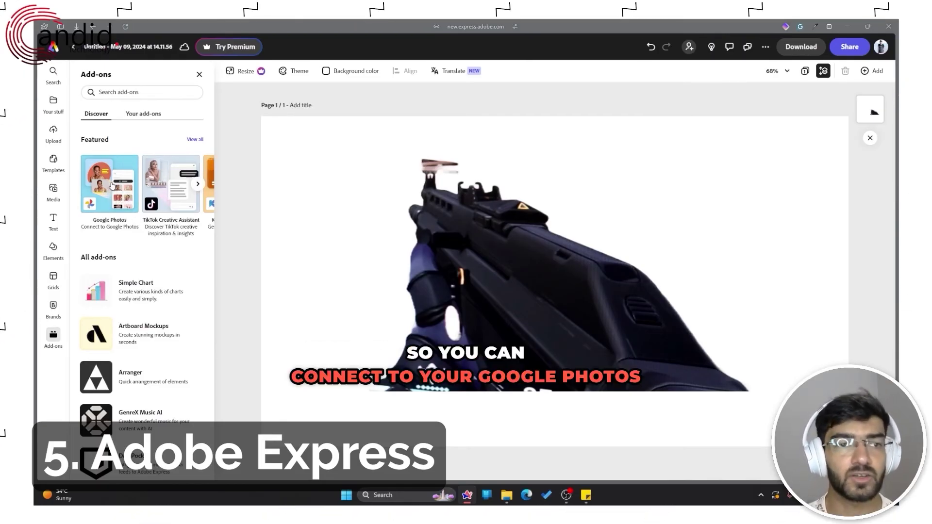
scroll(130, 185, right, 3)
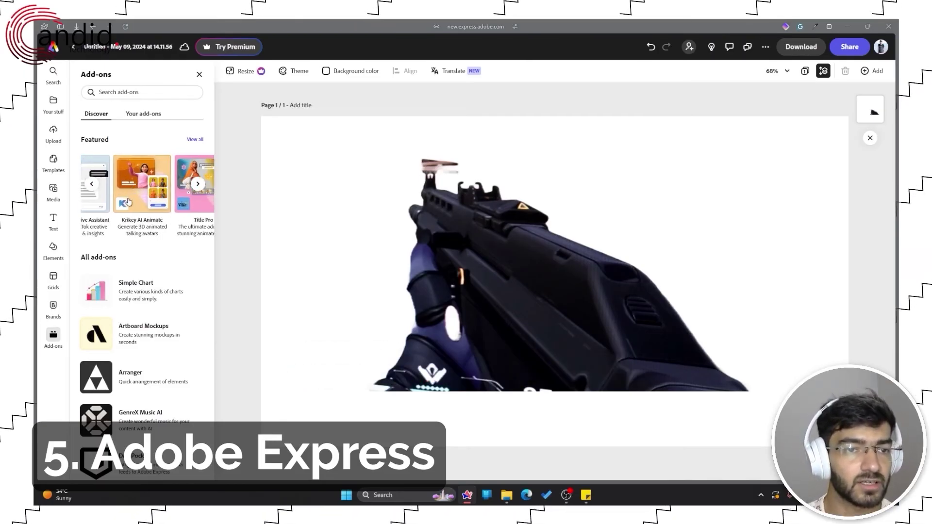
scroll(127, 203, right, 2)
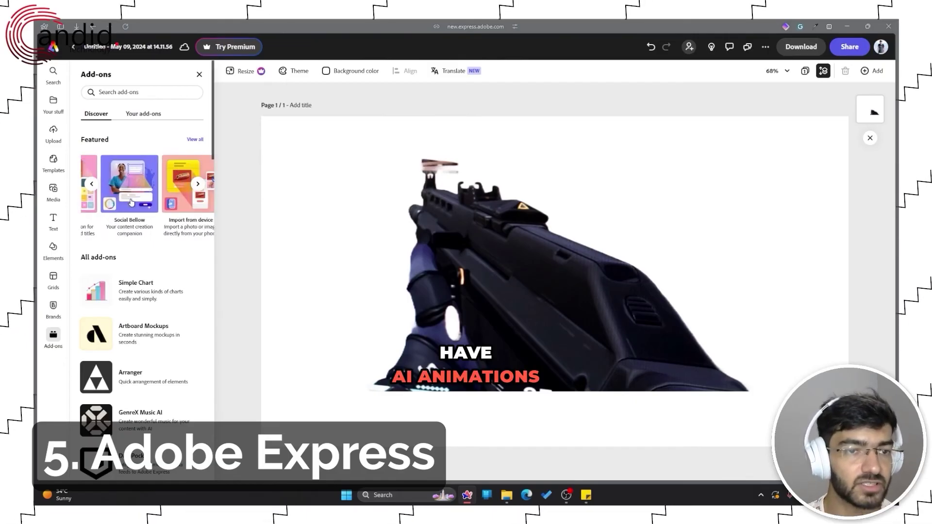
scroll(130, 203, down, 2)
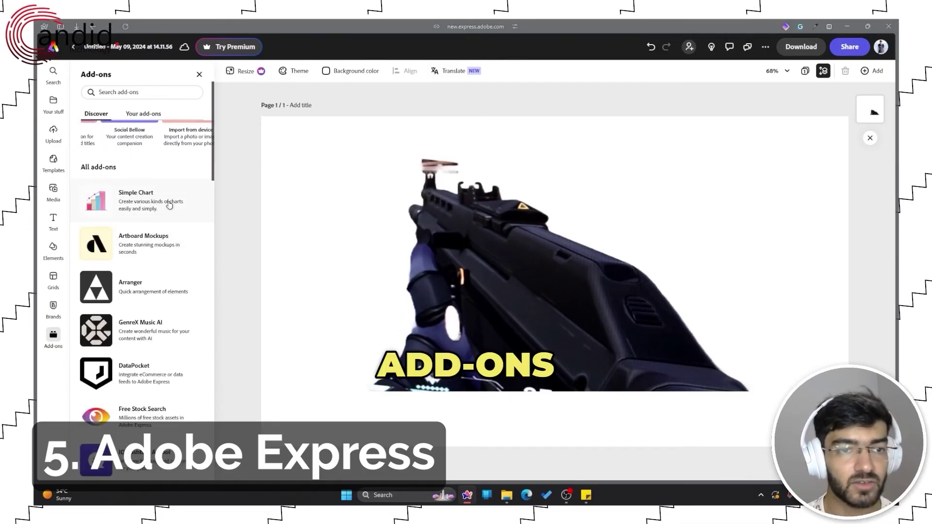
scroll(157, 245, down, 1)
scroll(148, 245, down, 1)
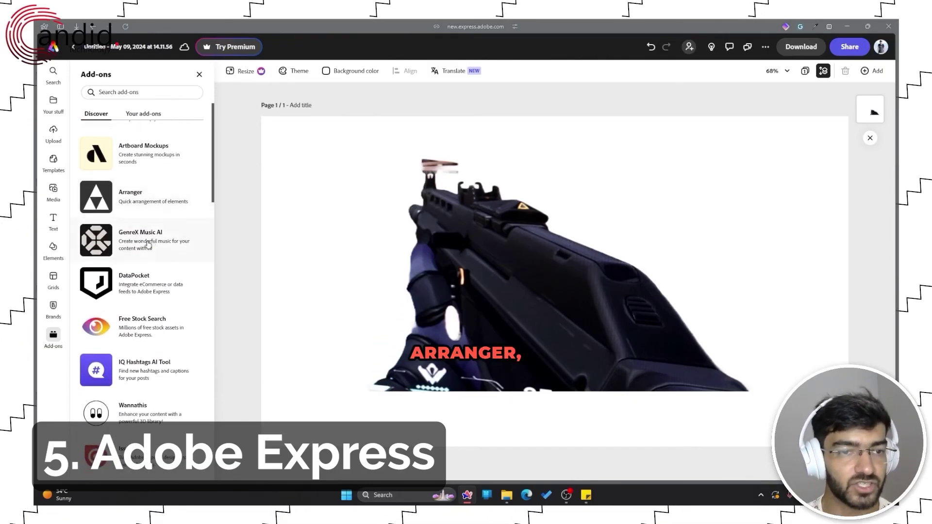
scroll(145, 274, down, 2)
scroll(145, 277, up, 5)
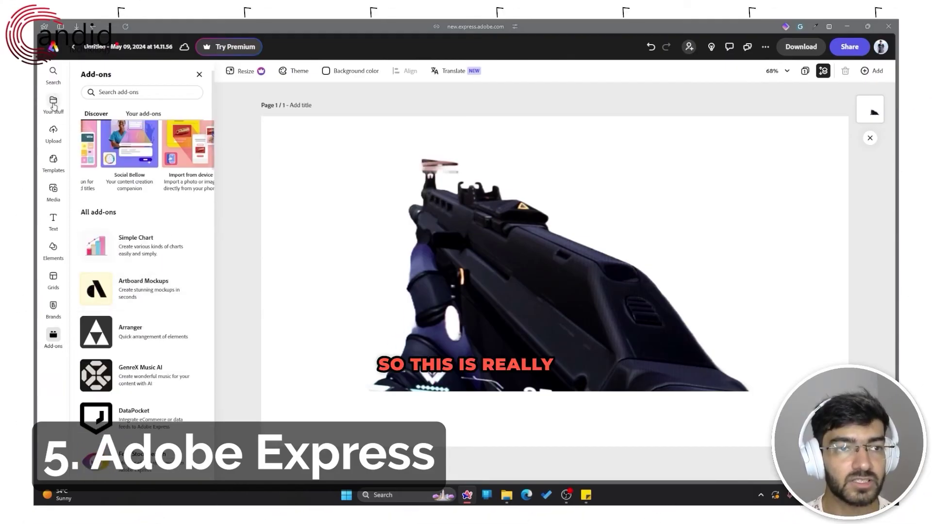
click(54, 168)
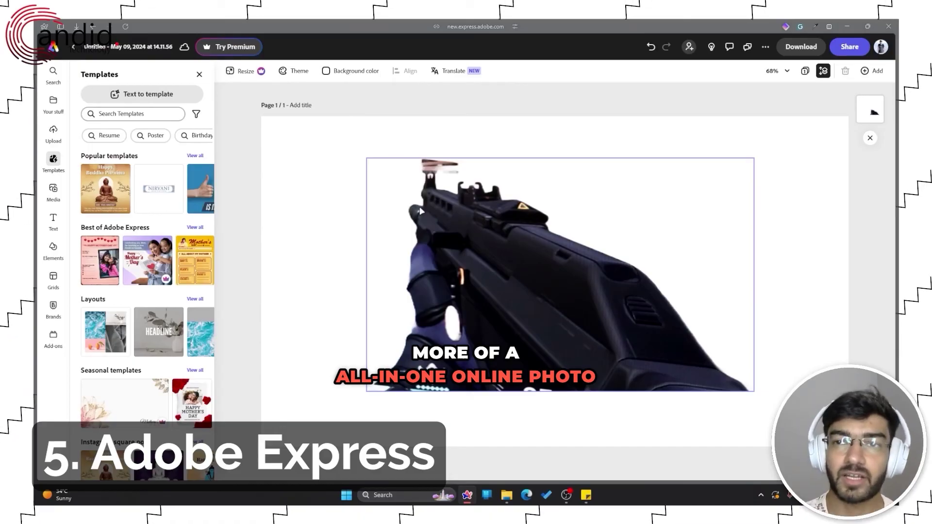
click(609, 204)
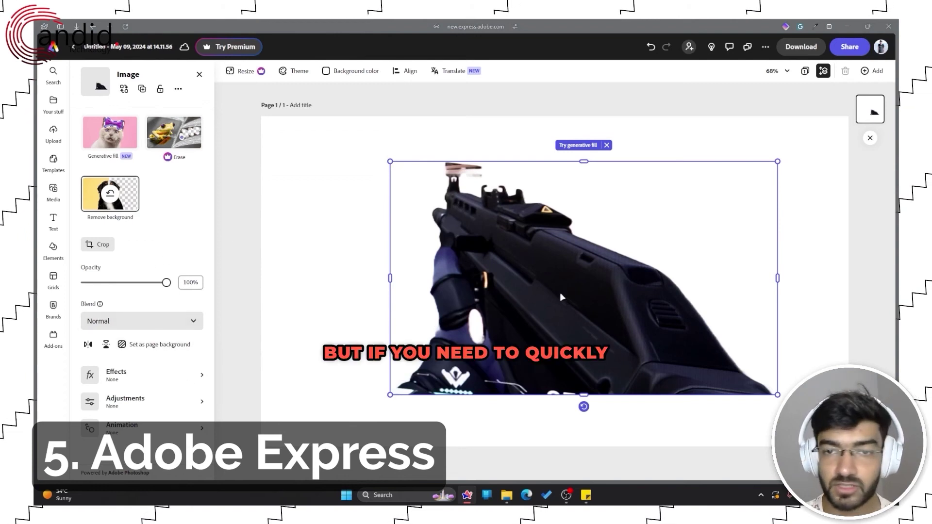
- Nudge the gun image up and left, and browse the effects without applying any
drag(562, 296, 533, 289)
click(149, 376)
scroll(161, 285, down, 2)
scroll(161, 285, up, 3)
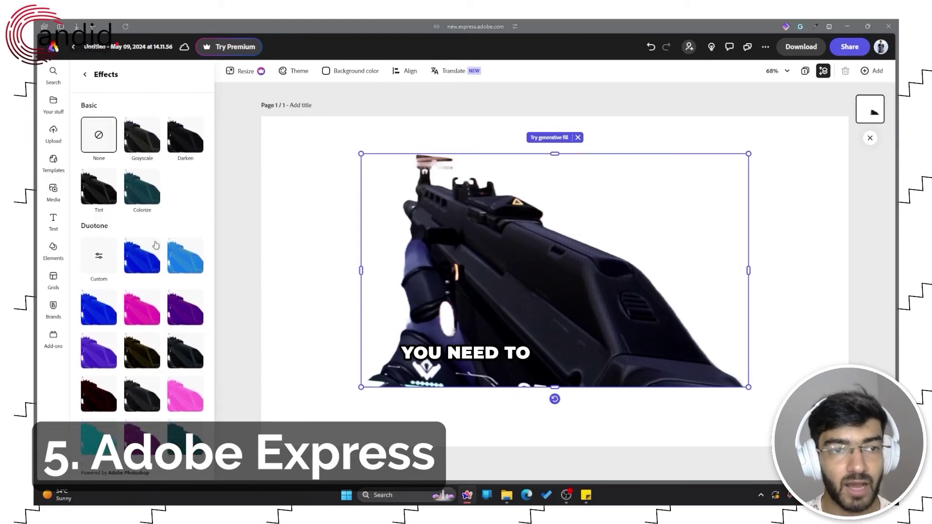
click(85, 75)
- In Adjustments, set contrast −52, brightness 76, highlights 73, shadows 94, saturation 50, warmth 48
click(136, 401)
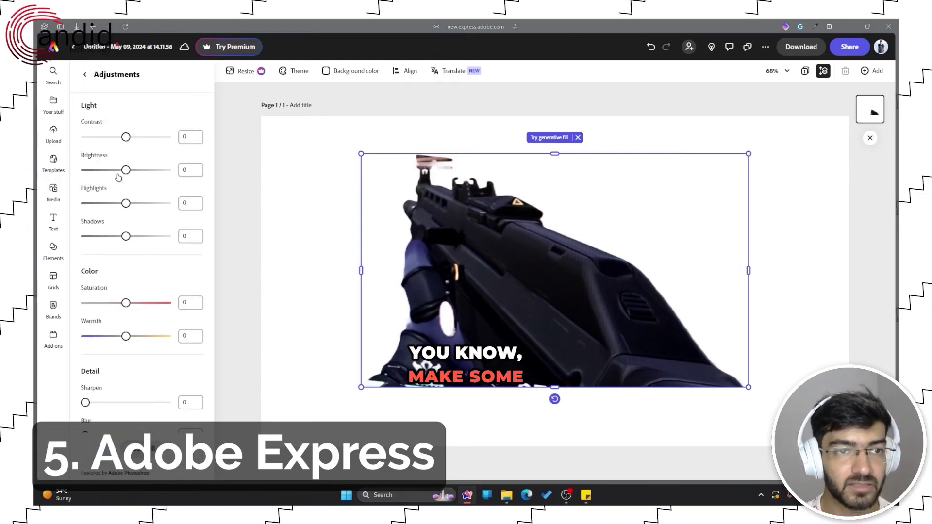
drag(126, 137, 104, 137)
drag(124, 173, 162, 177)
drag(125, 204, 158, 206)
drag(126, 236, 169, 236)
drag(544, 298, 538, 282)
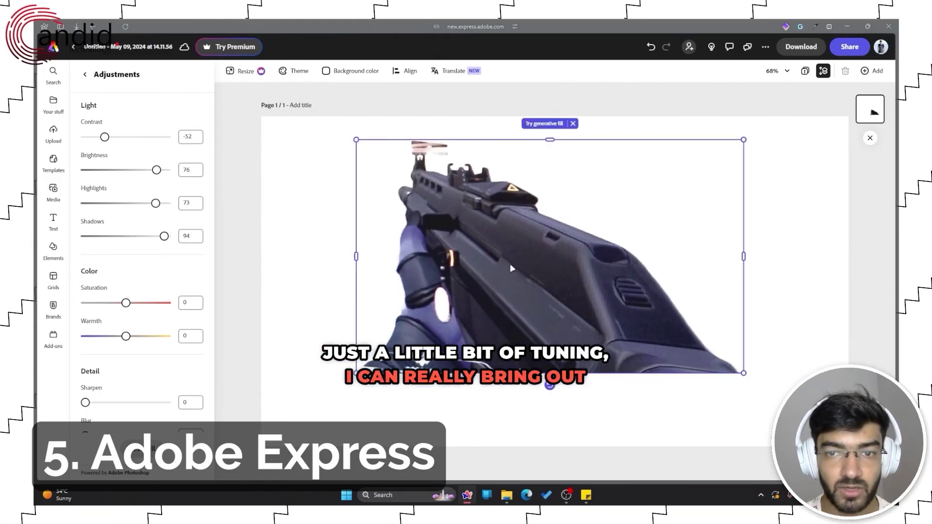
mouse_move(140, 305)
mouse_down()
mouse_move(155, 303)
mouse_move(147, 303)
mouse_up()
drag(126, 336, 145, 337)
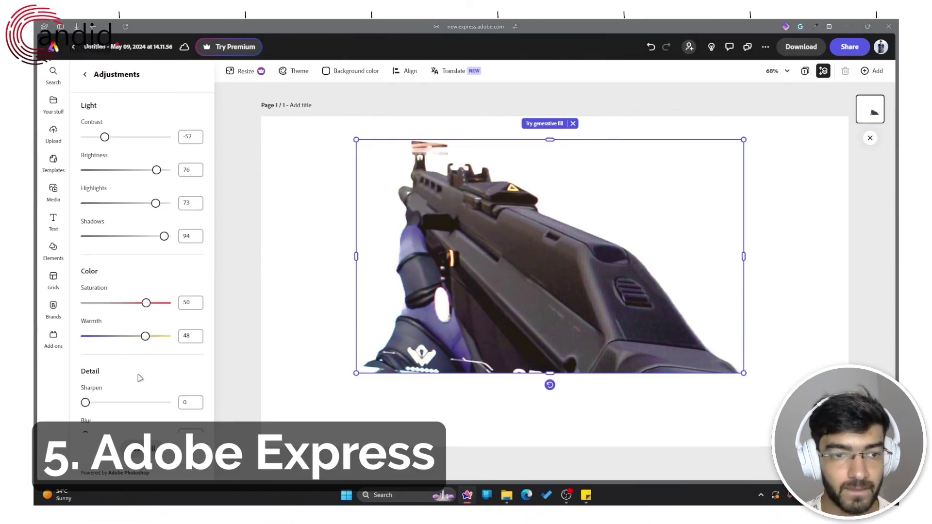
scroll(141, 378, down, 1)
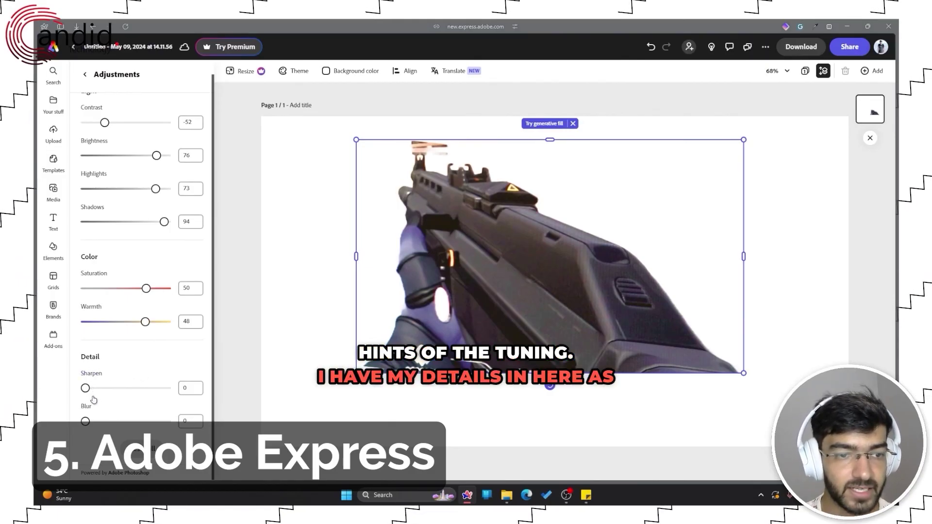
click(86, 74)
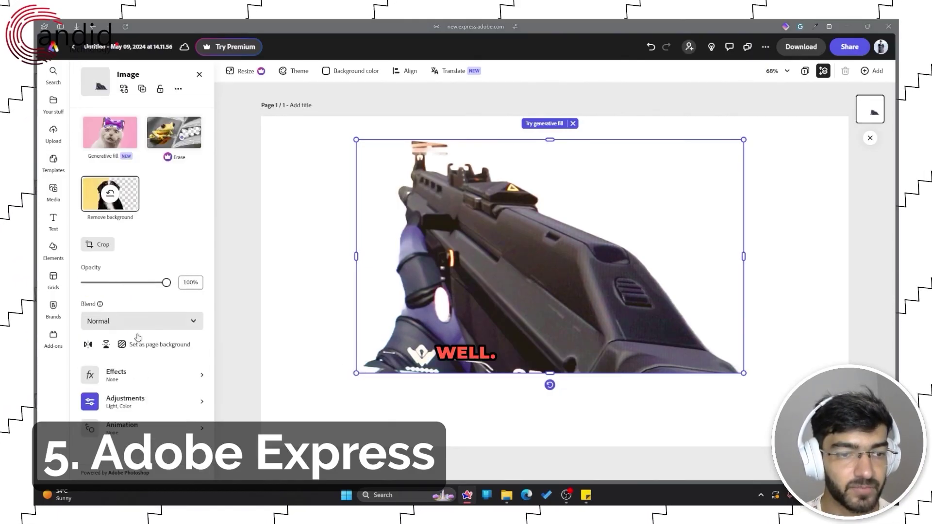
- After checking the animation options, centre the gun and show the Download file formats PNG, JPG, PDF
click(145, 439)
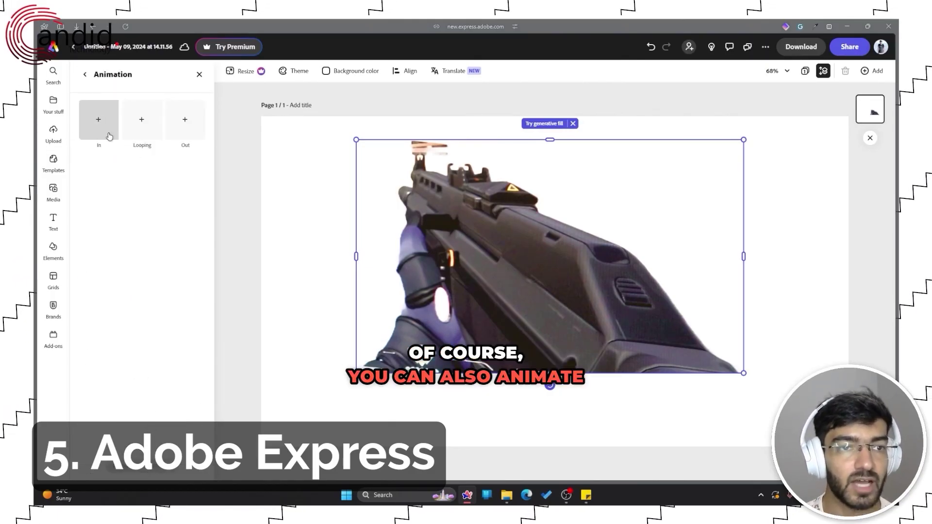
click(85, 74)
mouse_move(550, 288)
mouse_down()
mouse_move(543, 297)
mouse_move(552, 286)
mouse_up()
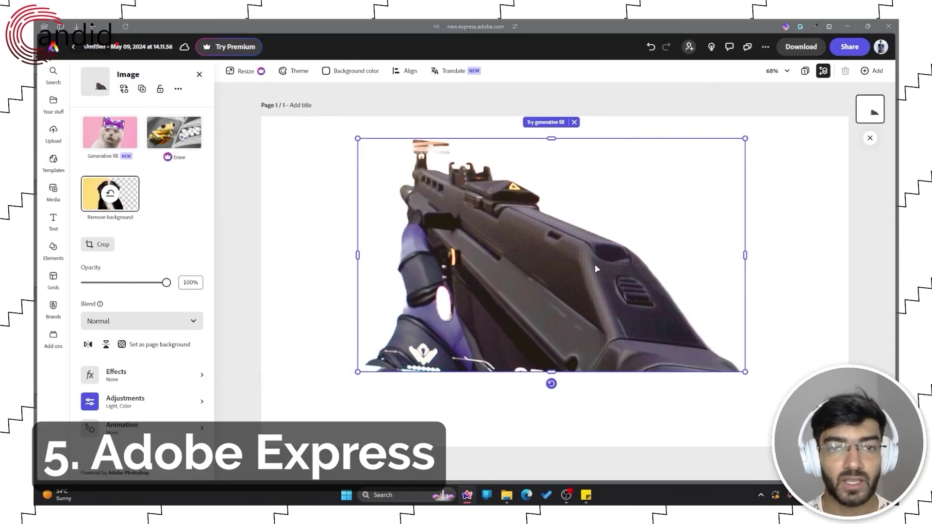
drag(606, 266, 600, 285)
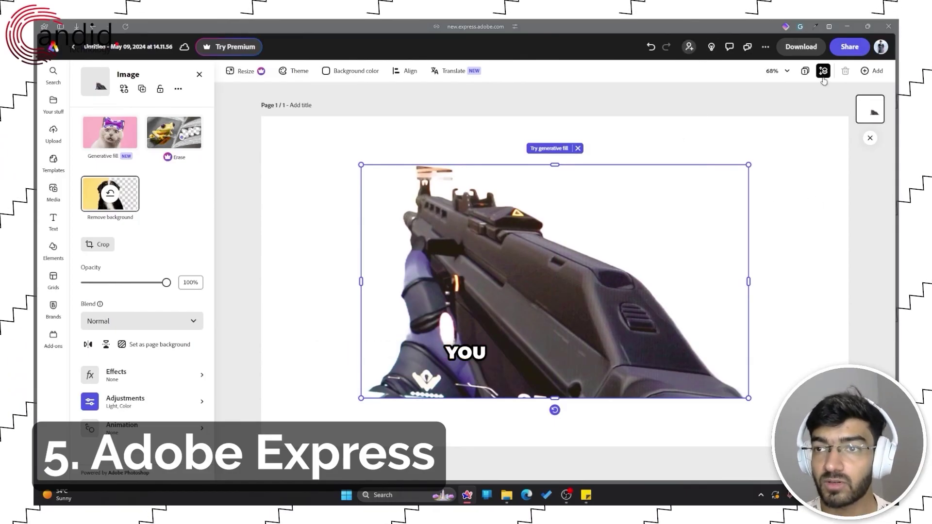
click(802, 47)
click(777, 109)
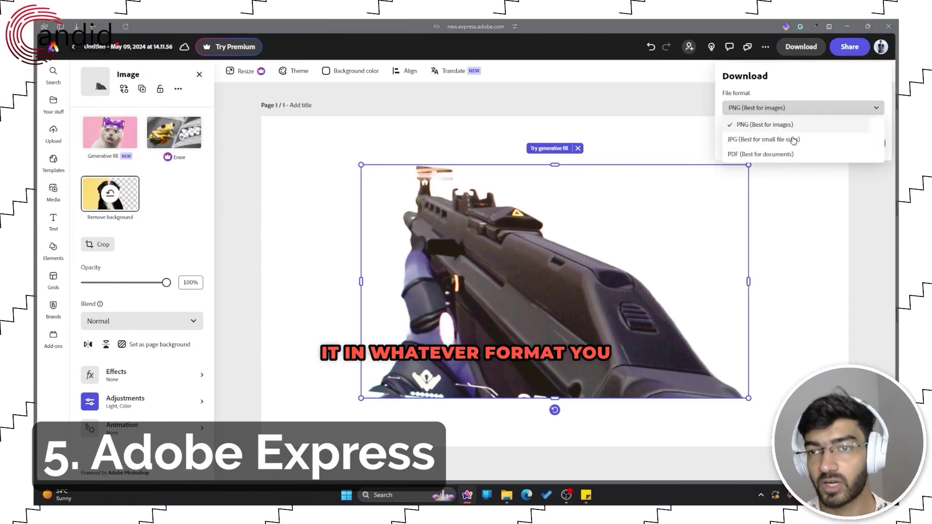